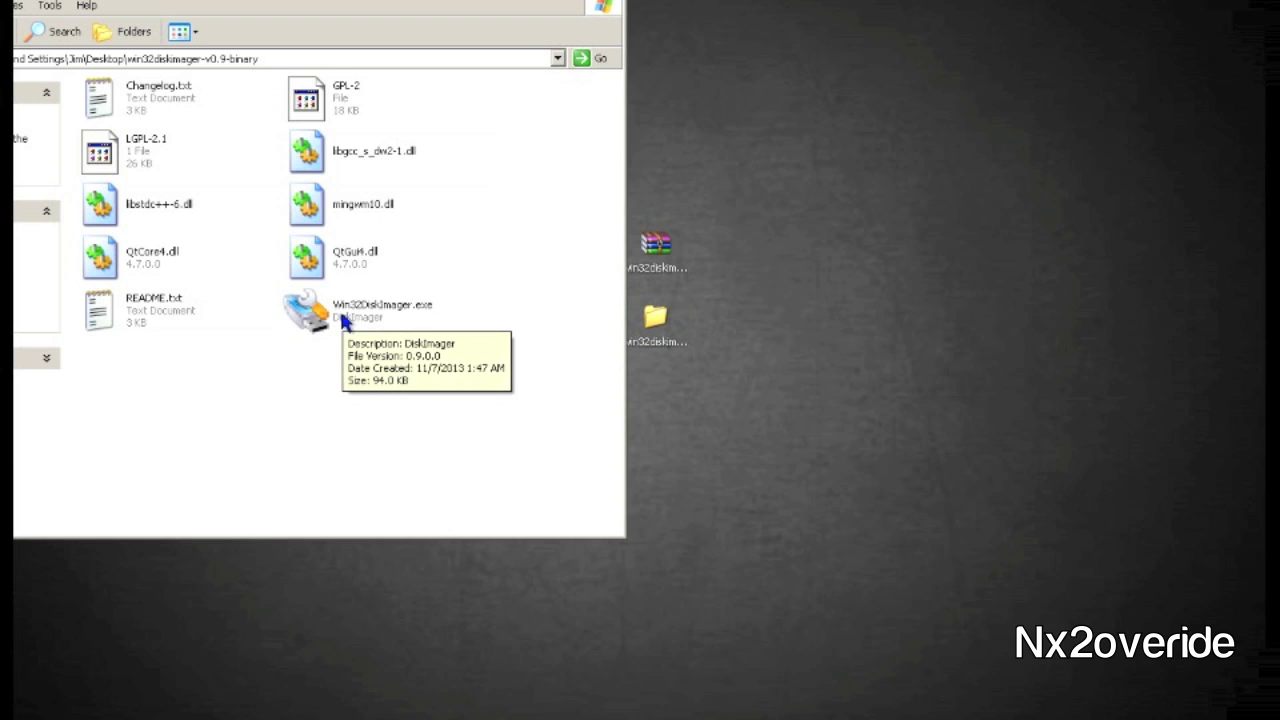
# Launch Win32DiskImager.exe from the win32diskimager-v0.9-binary folder and dismiss the folder window
pyautogui.doubleClick(343, 320)
pyautogui.click(618, 3)
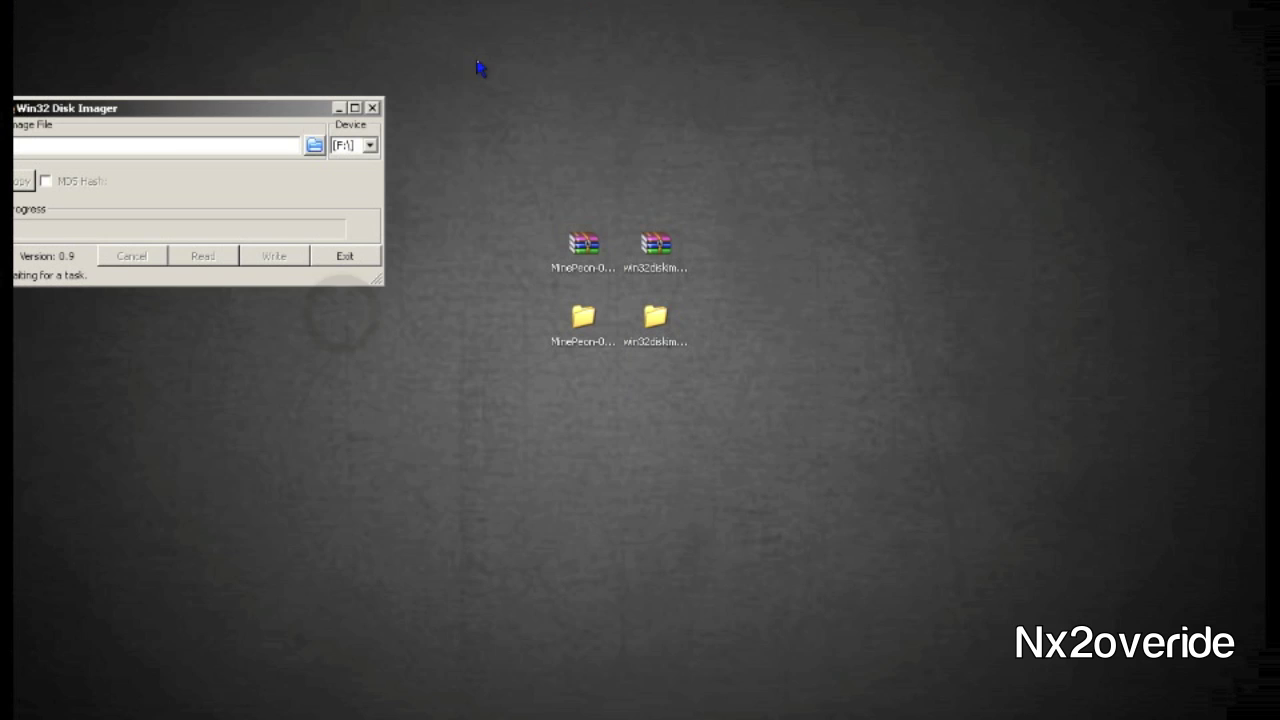
pyautogui.moveTo(260, 110); pyautogui.dragTo(646, 168)
# Load MinePeon-0.2.4.1.img from the MinePeon-0.2.4.1.img folder on the desktop as the image file
pyautogui.click(693, 203)
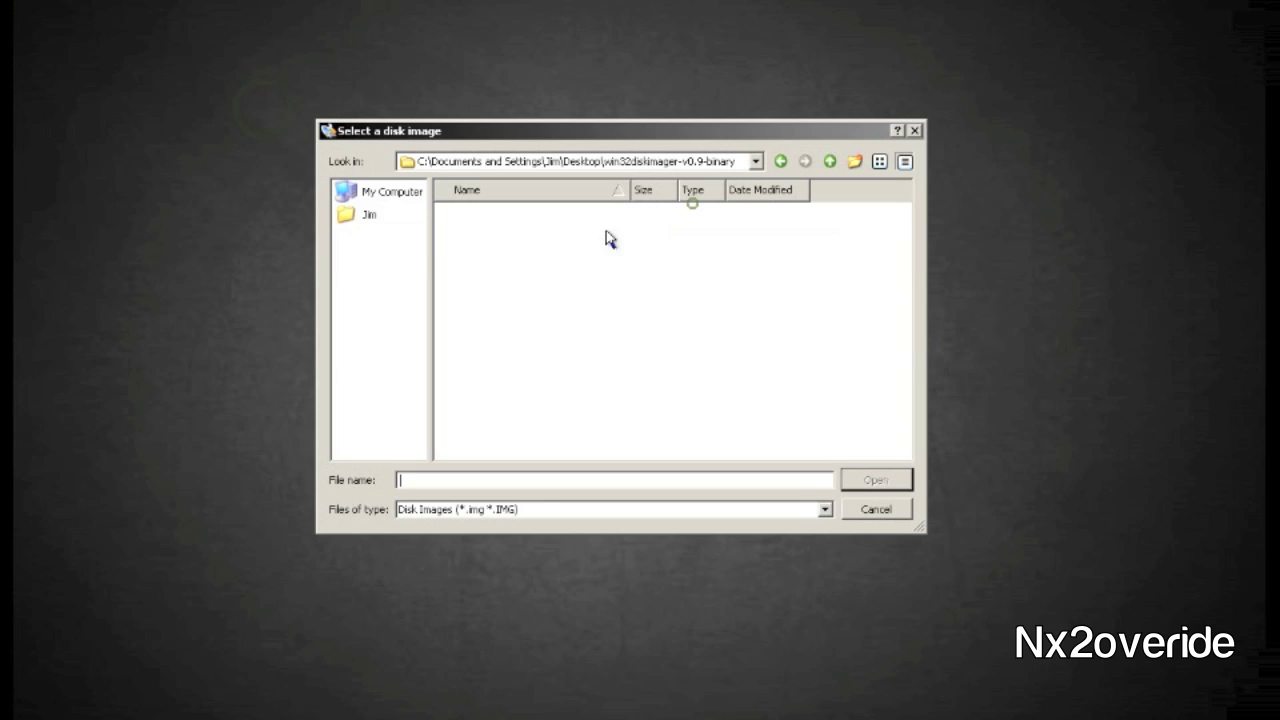
pyautogui.click(366, 215)
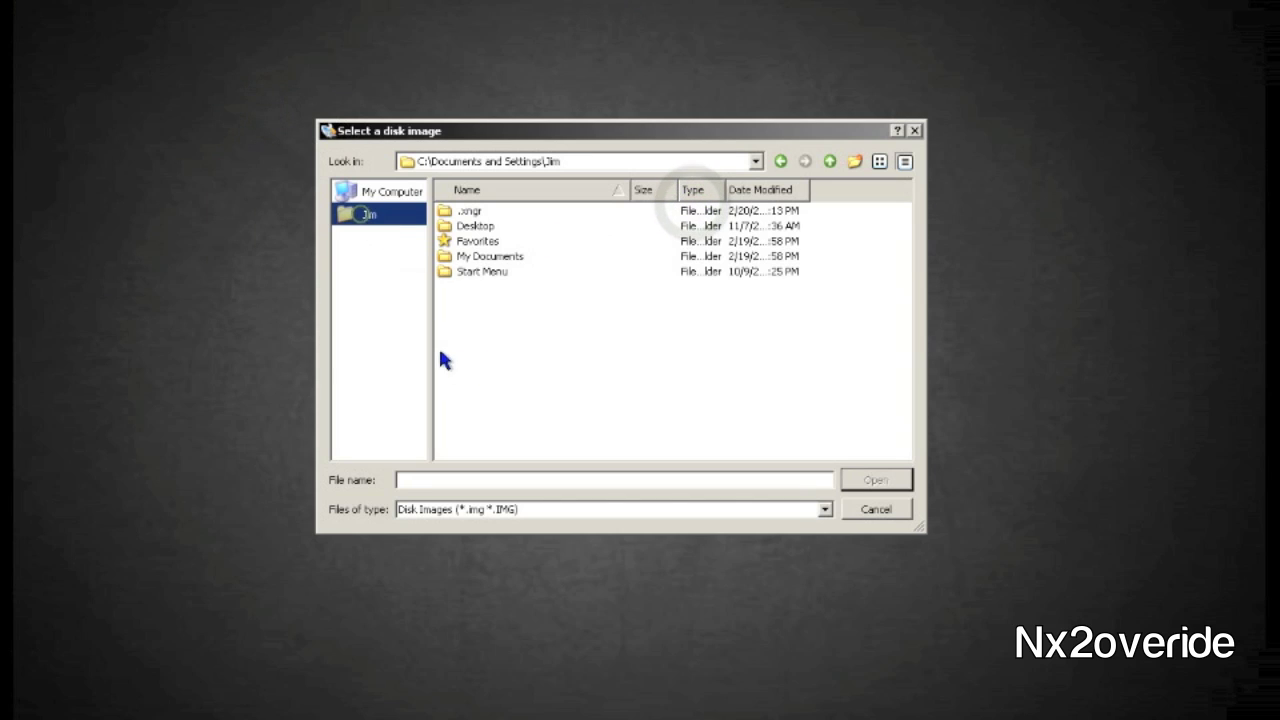
pyautogui.doubleClick(472, 227)
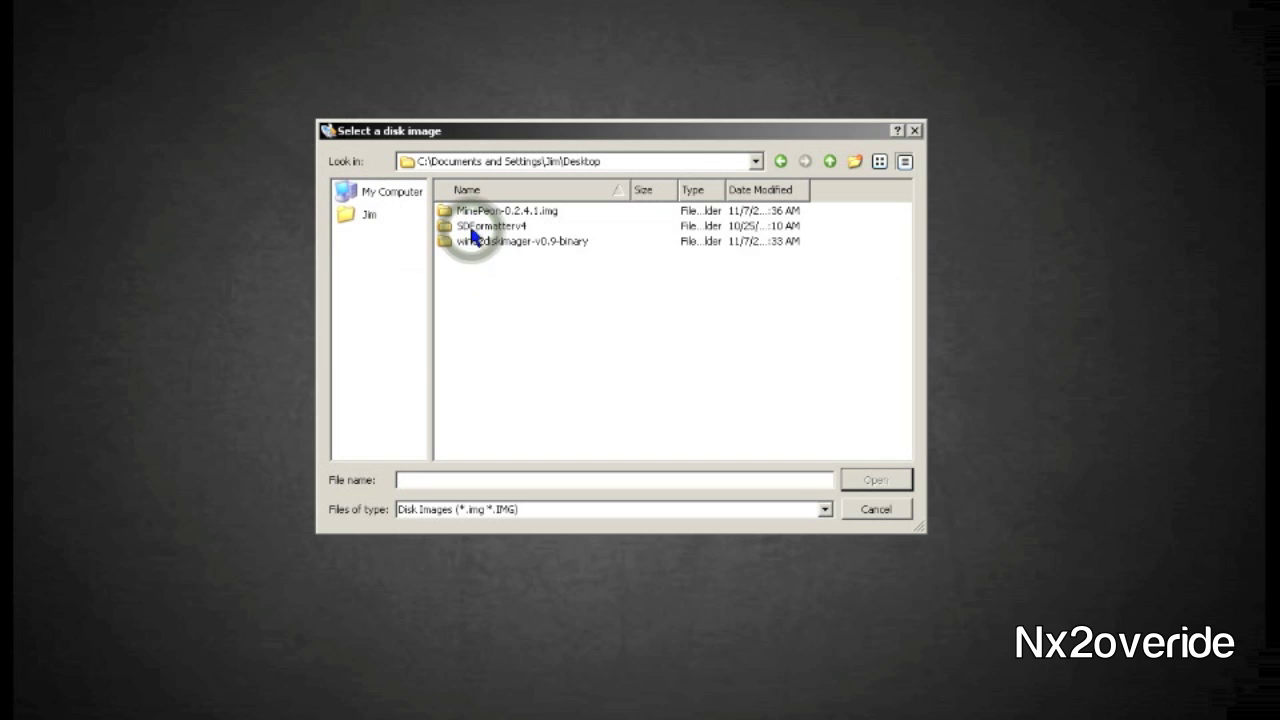
pyautogui.doubleClick(468, 212)
pyautogui.doubleClick(484, 213)
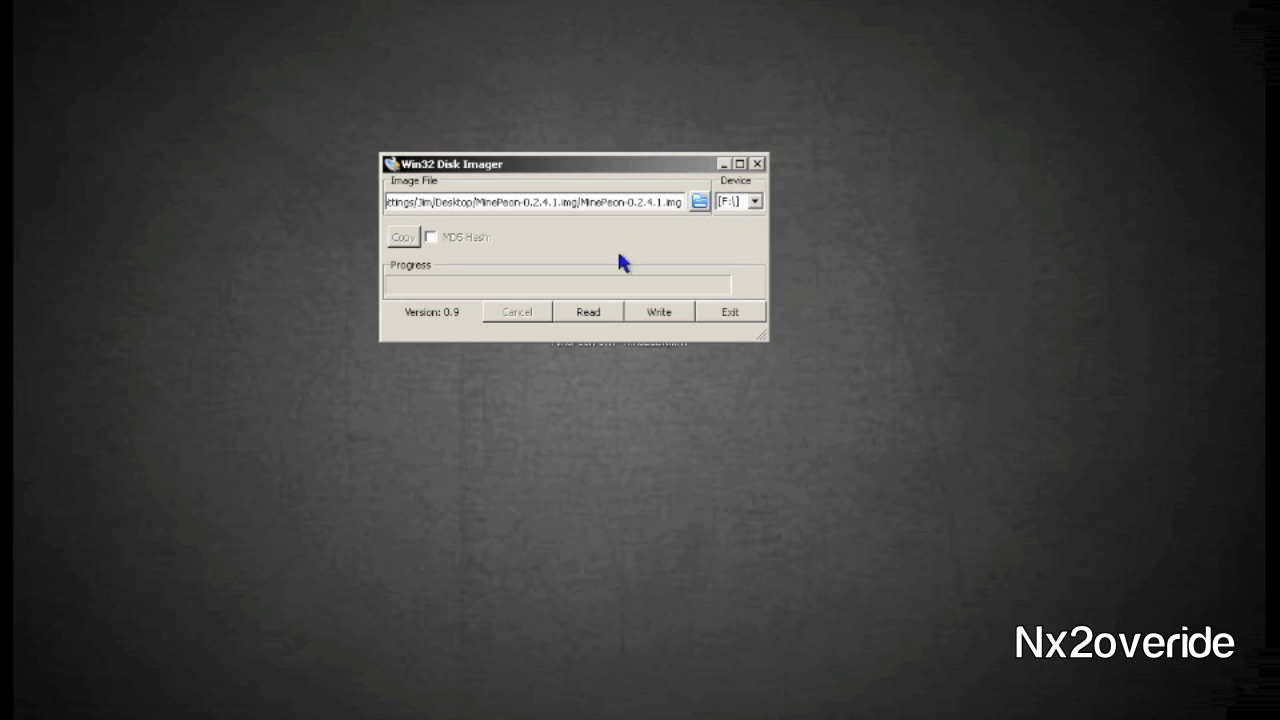
# Write the loaded MinePeon image to device F: and accept the overwrite
pyautogui.moveTo(470, 170); pyautogui.dragTo(479, 210)
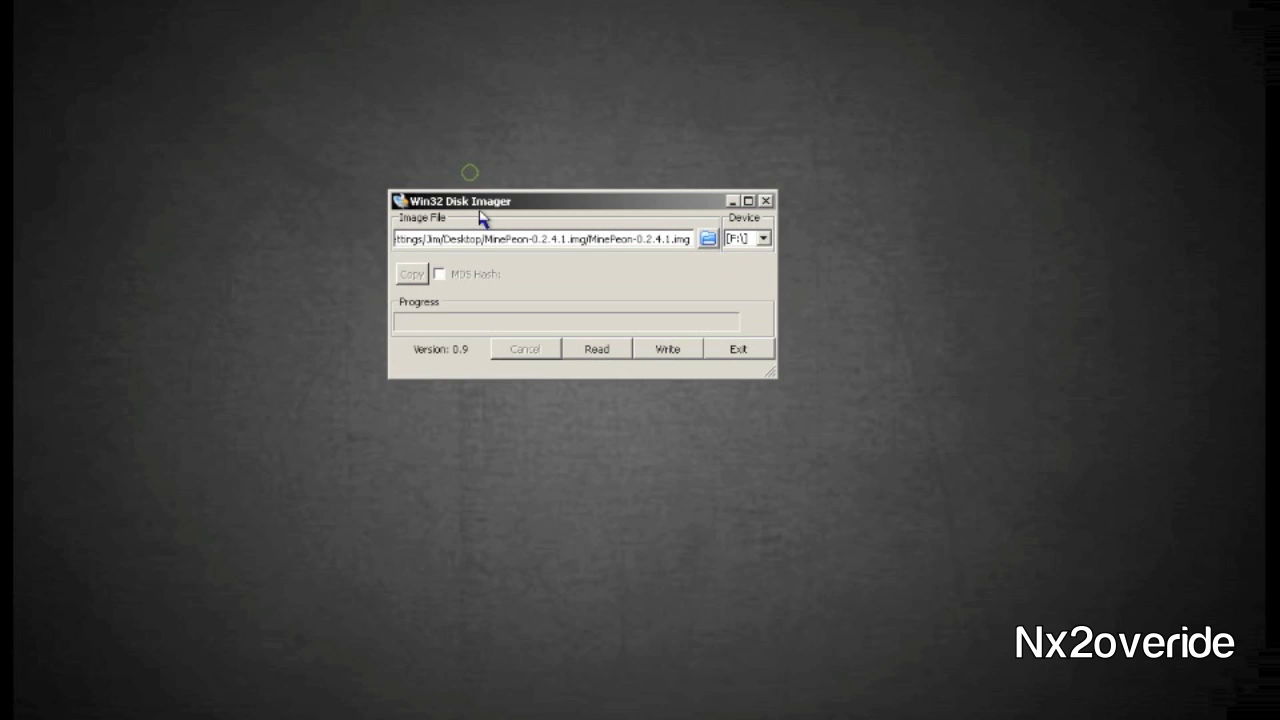
pyautogui.click(667, 349)
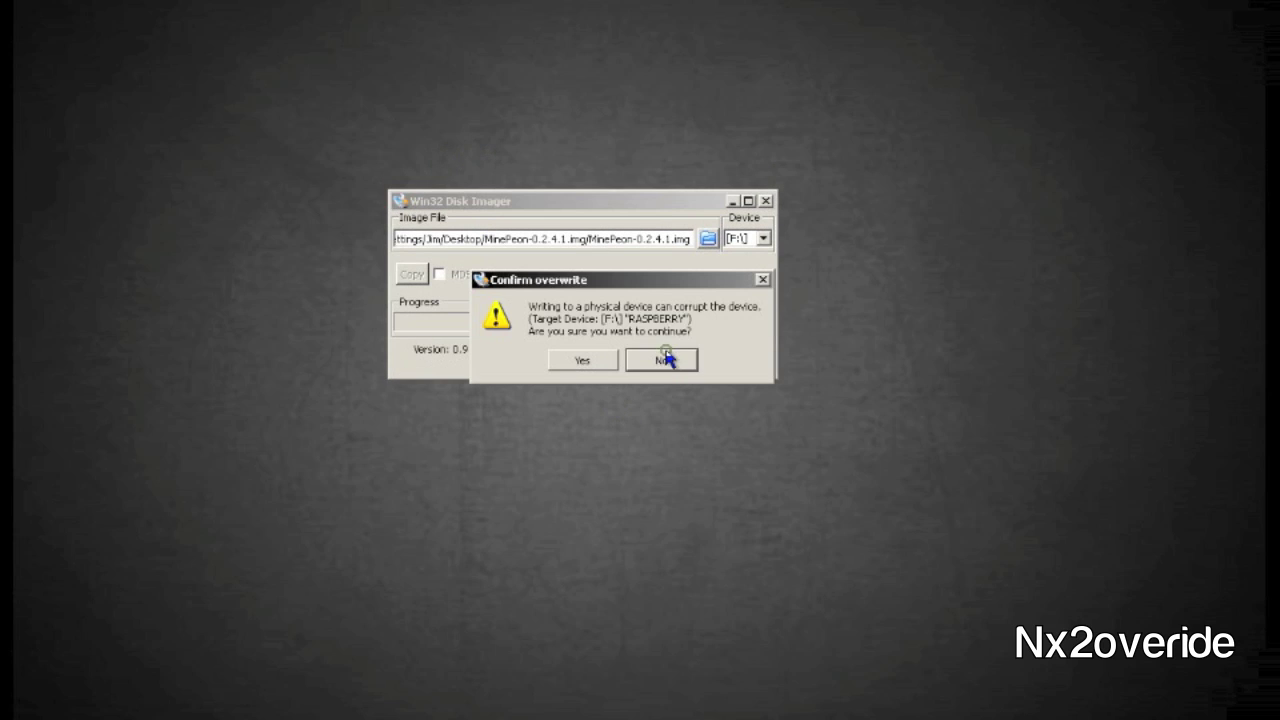
pyautogui.click(579, 360)
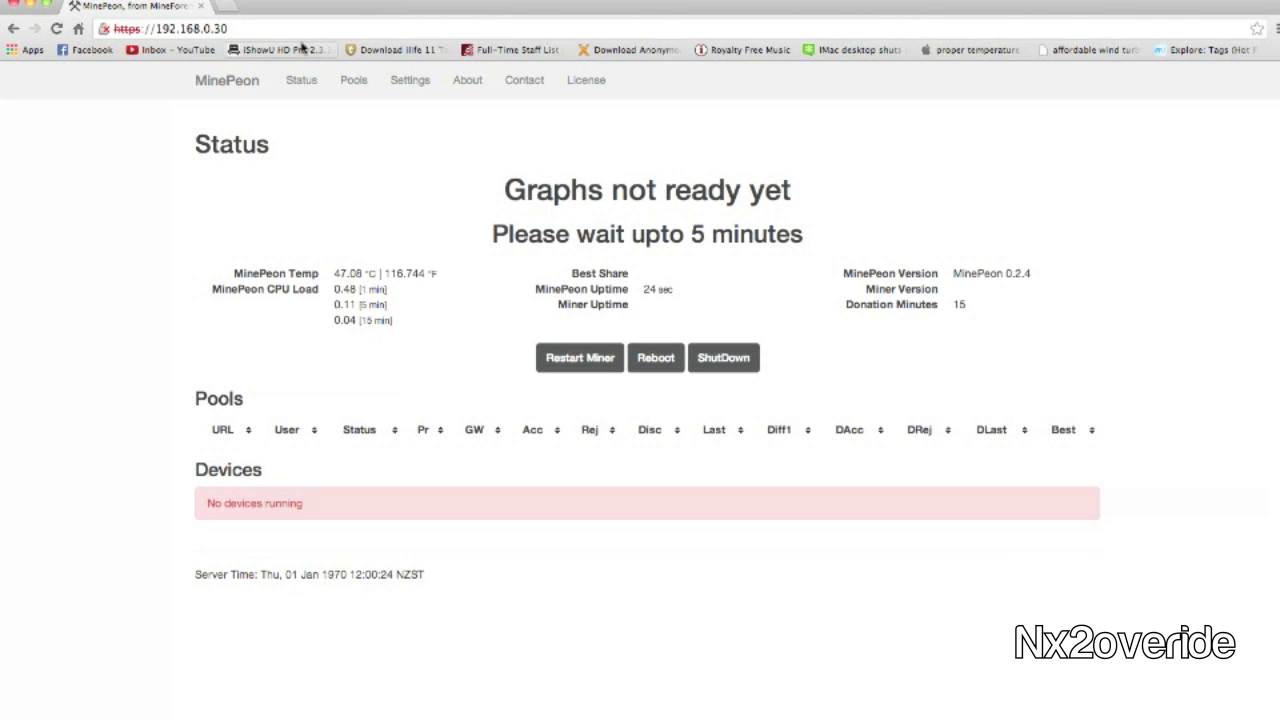
# In the MinePeon web interface at 192.168.0.30, refresh the status and clear the third mining pool's URL, username and password
pyautogui.click(57, 29)
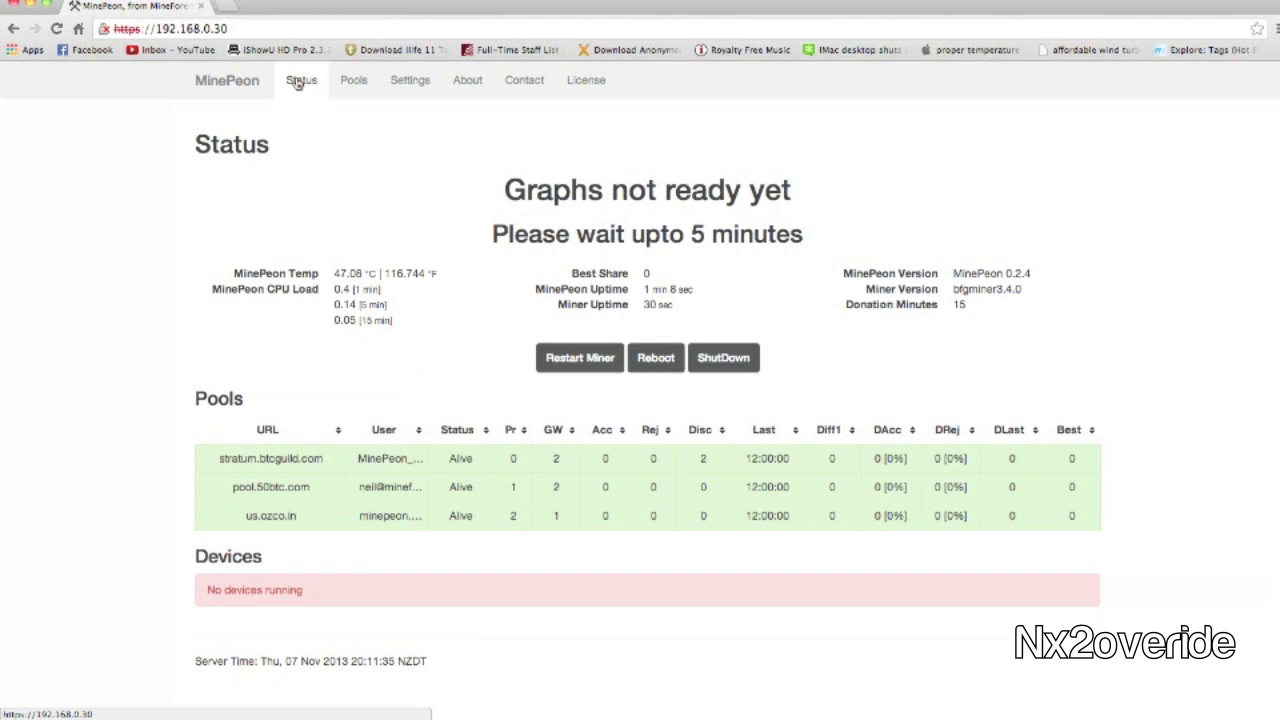
pyautogui.click(355, 84)
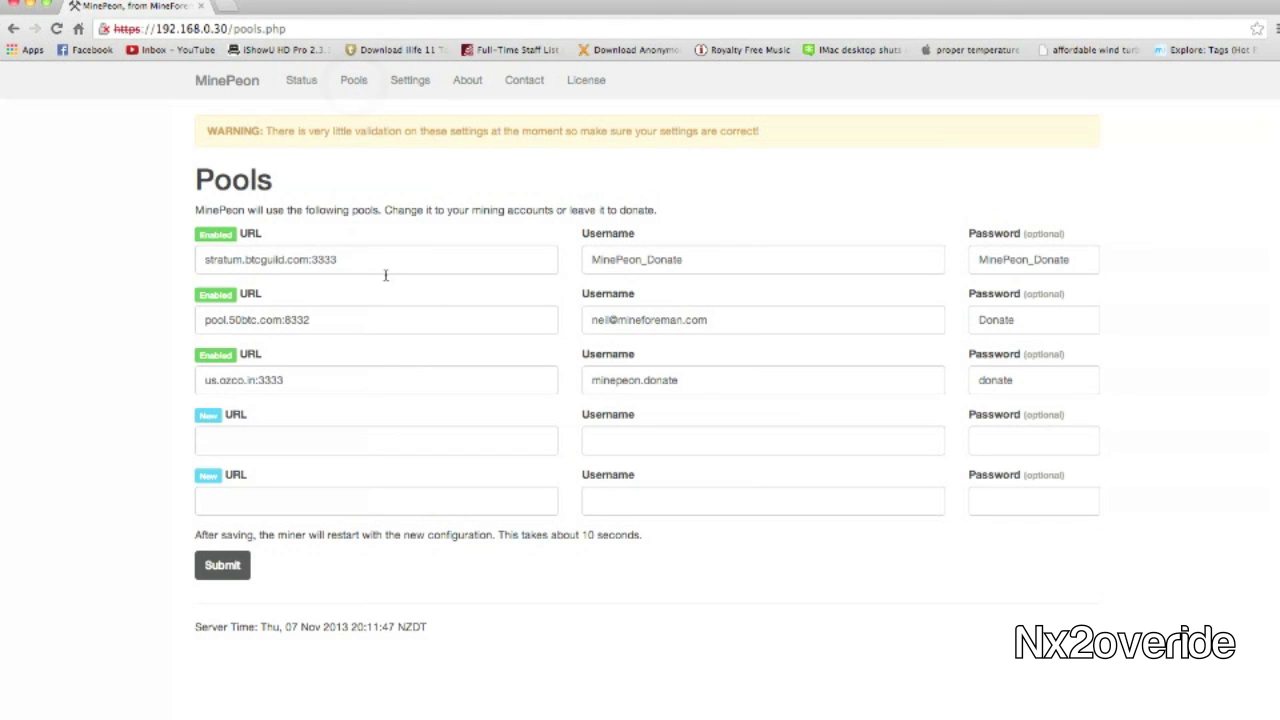
pyautogui.click(318, 372)
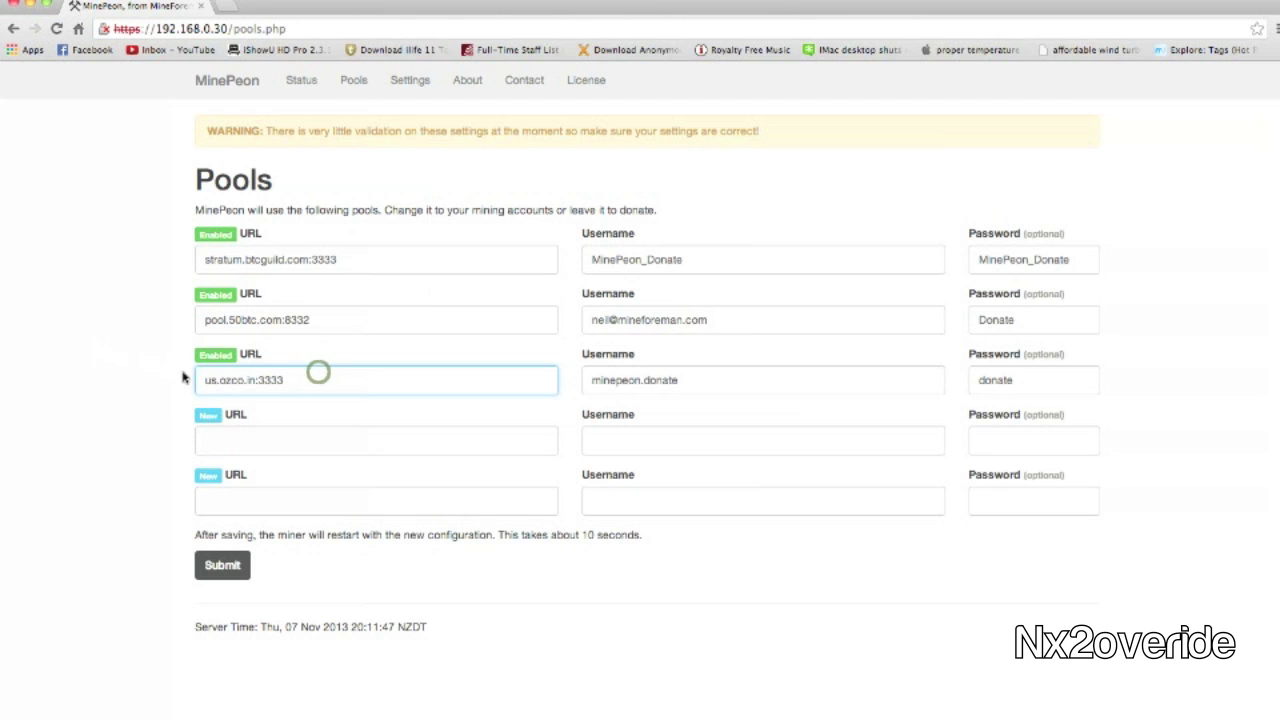
pyautogui.moveTo(206, 380); pyautogui.dragTo(284, 380)
pyautogui.press('BackSpace')
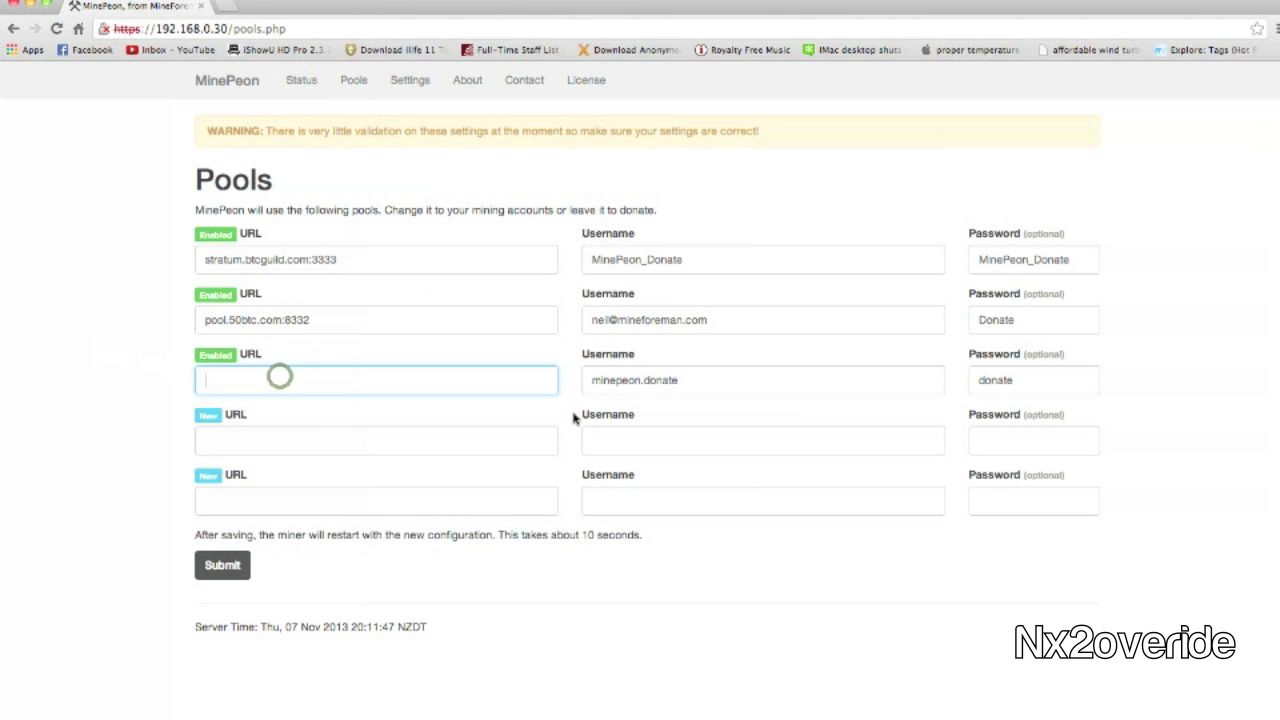
pyautogui.tripleClick(703, 380)
pyautogui.press('BackSpace')
pyautogui.tripleClick(1023, 378)
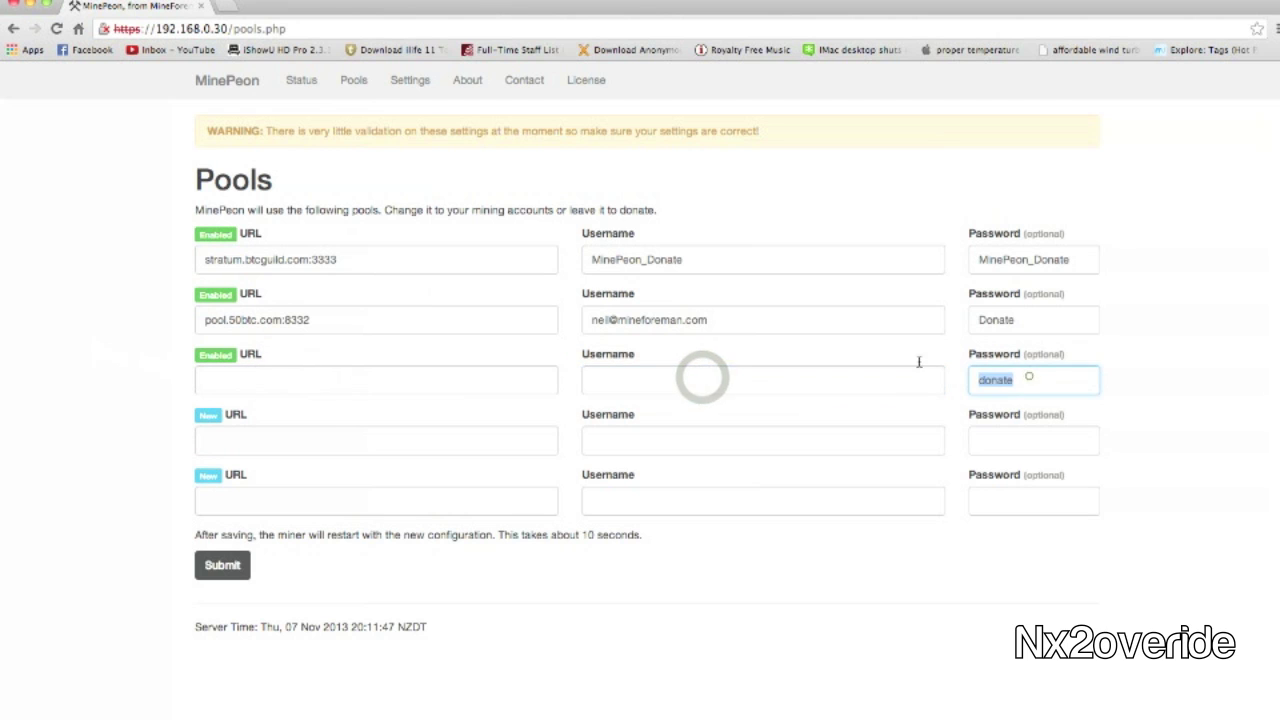
pyautogui.press('BackSpace')
# Clear the second pool's URL, username and password, along with the first pool's username and password
pyautogui.tripleClick(1036, 320)
pyautogui.press('BackSpace')
pyautogui.tripleClick(1080, 259)
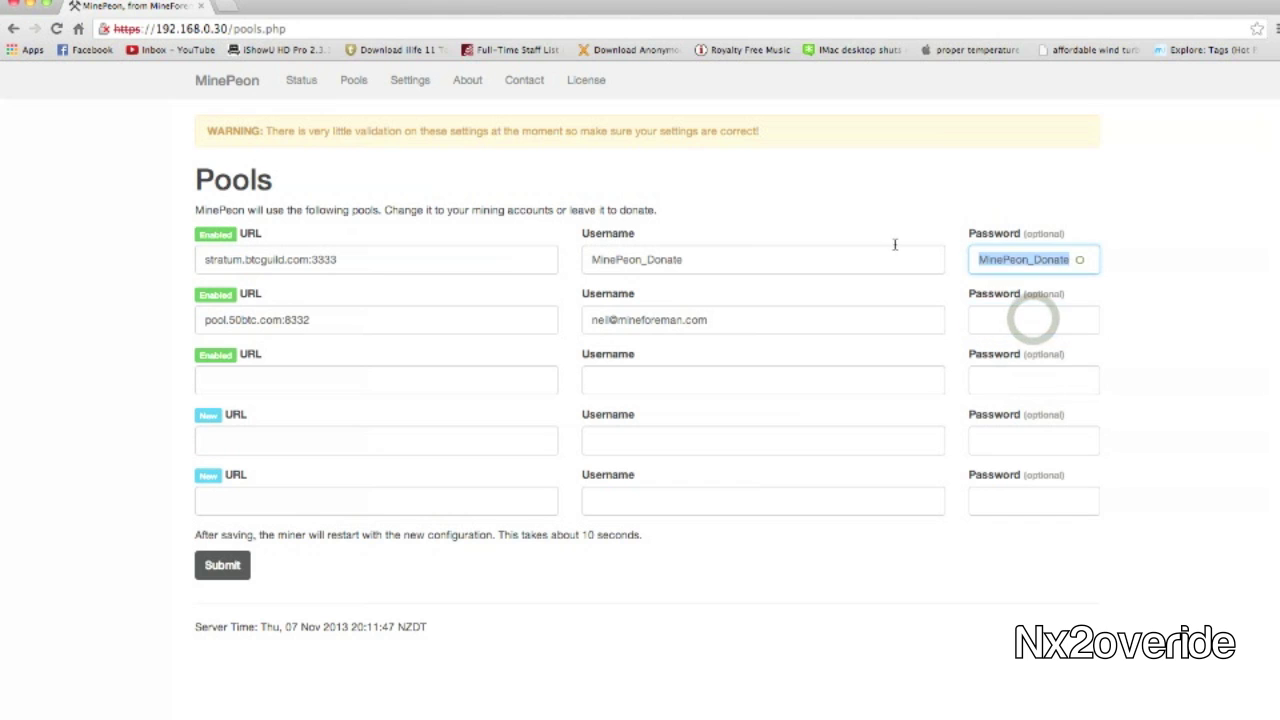
pyautogui.press('BackSpace')
pyautogui.tripleClick(694, 260)
pyautogui.press('BackSpace')
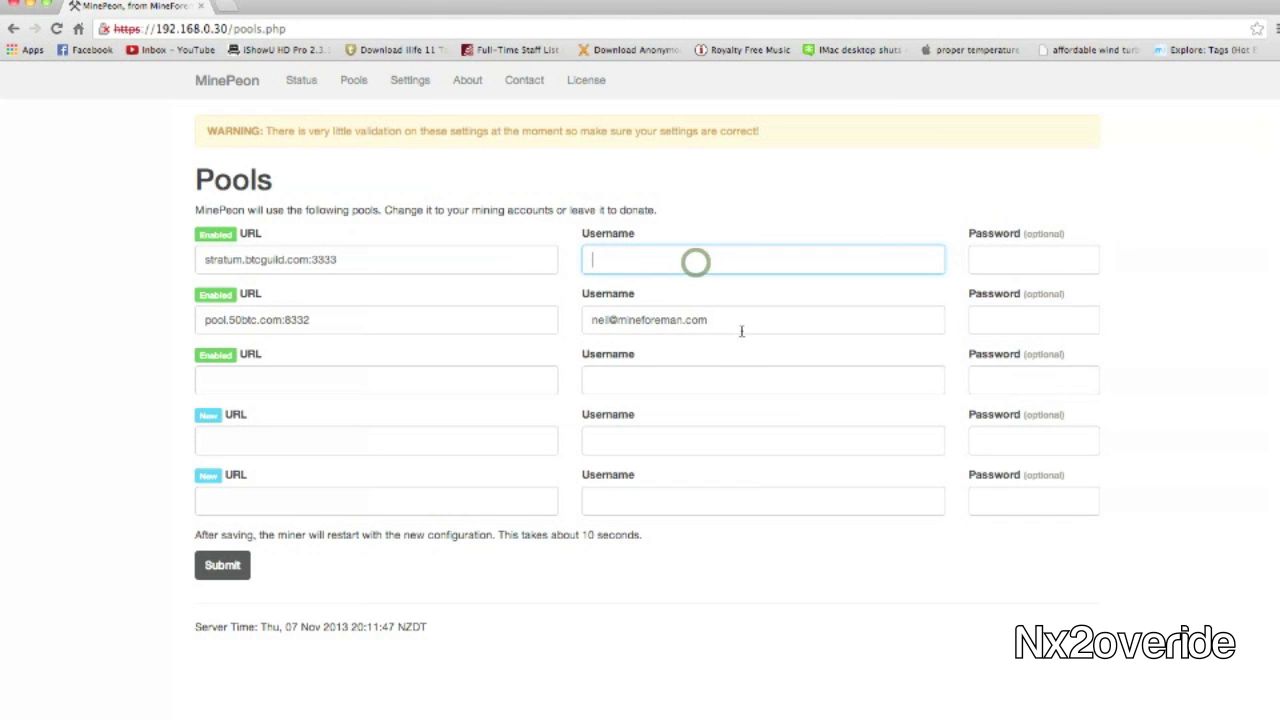
pyautogui.tripleClick(734, 321)
pyautogui.press('BackSpace')
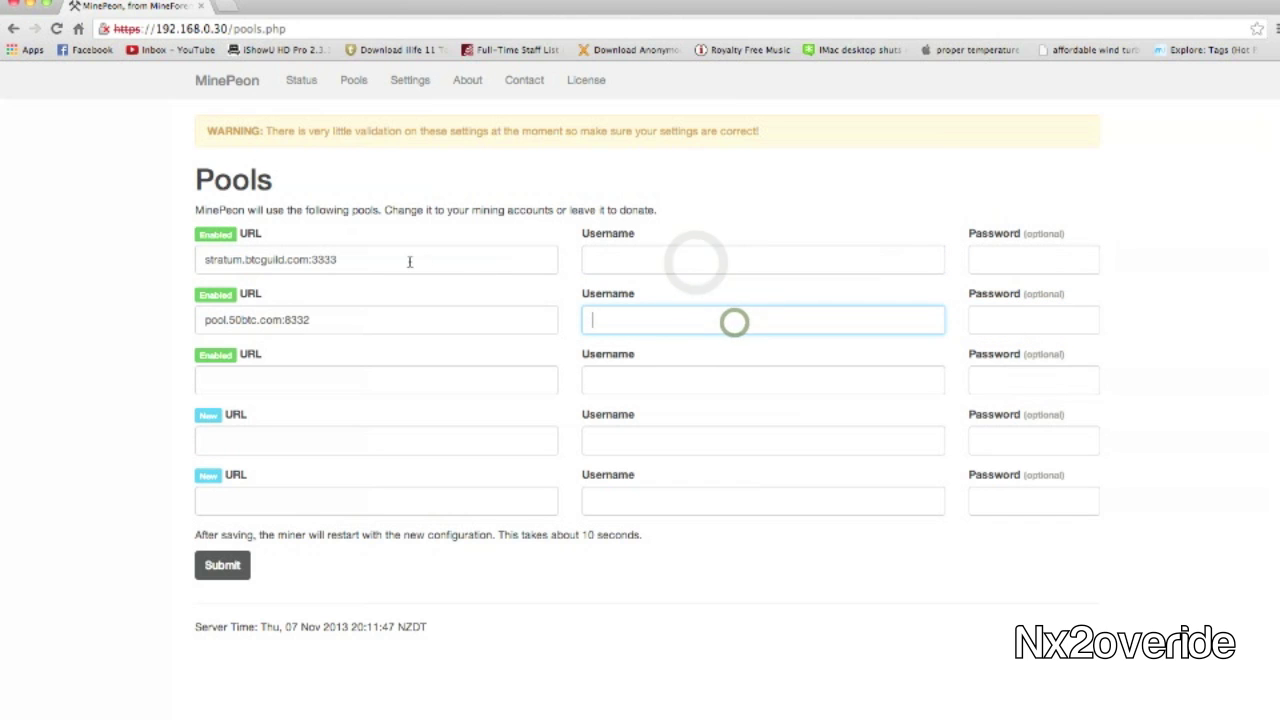
pyautogui.tripleClick(314, 321)
pyautogui.press('BackSpace')
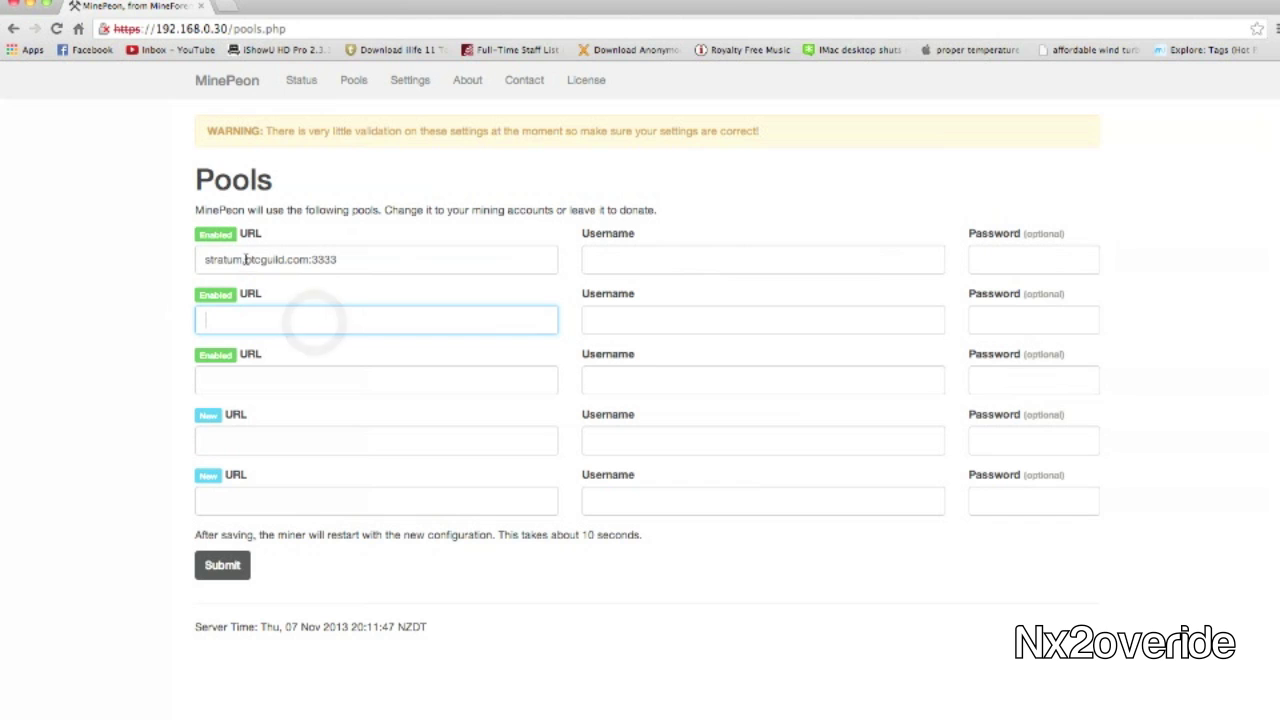
# Replace the first pool's URL with mint.bitminter.com:8332
pyautogui.click(248, 259)
pyautogui.moveTo(246, 259); pyautogui.dragTo(310, 260)
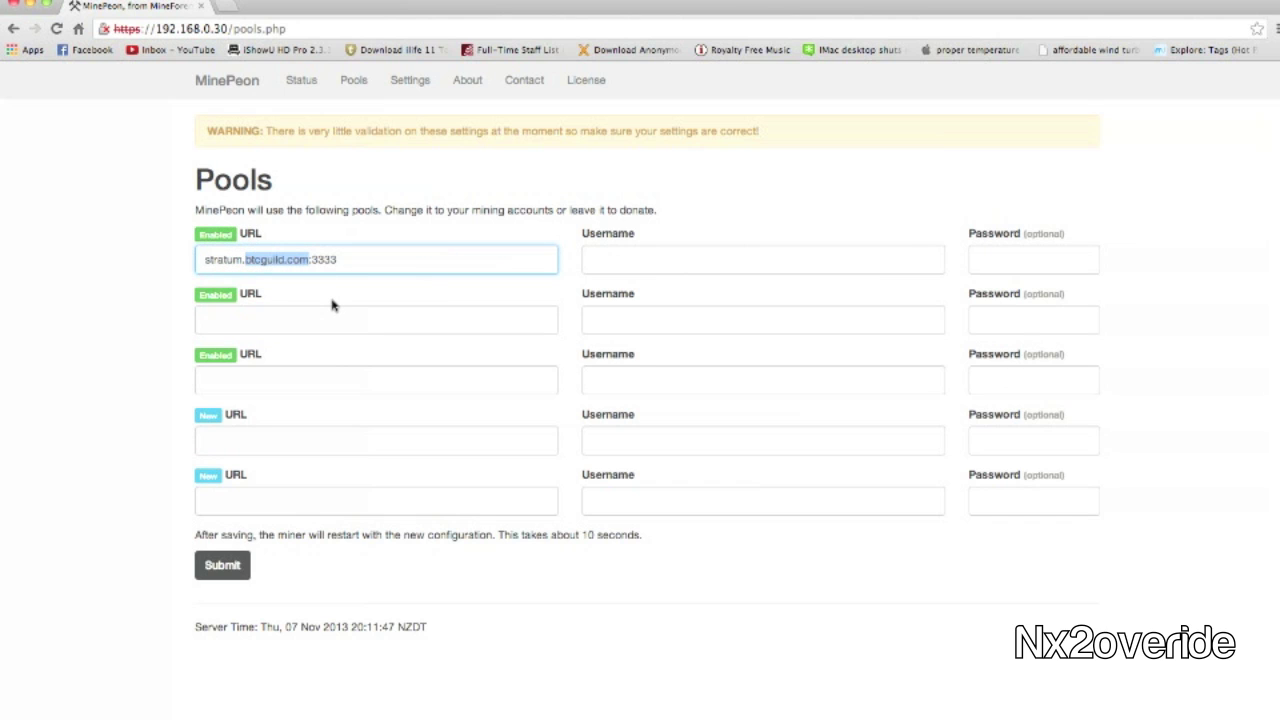
pyautogui.tripleClick(358, 263)
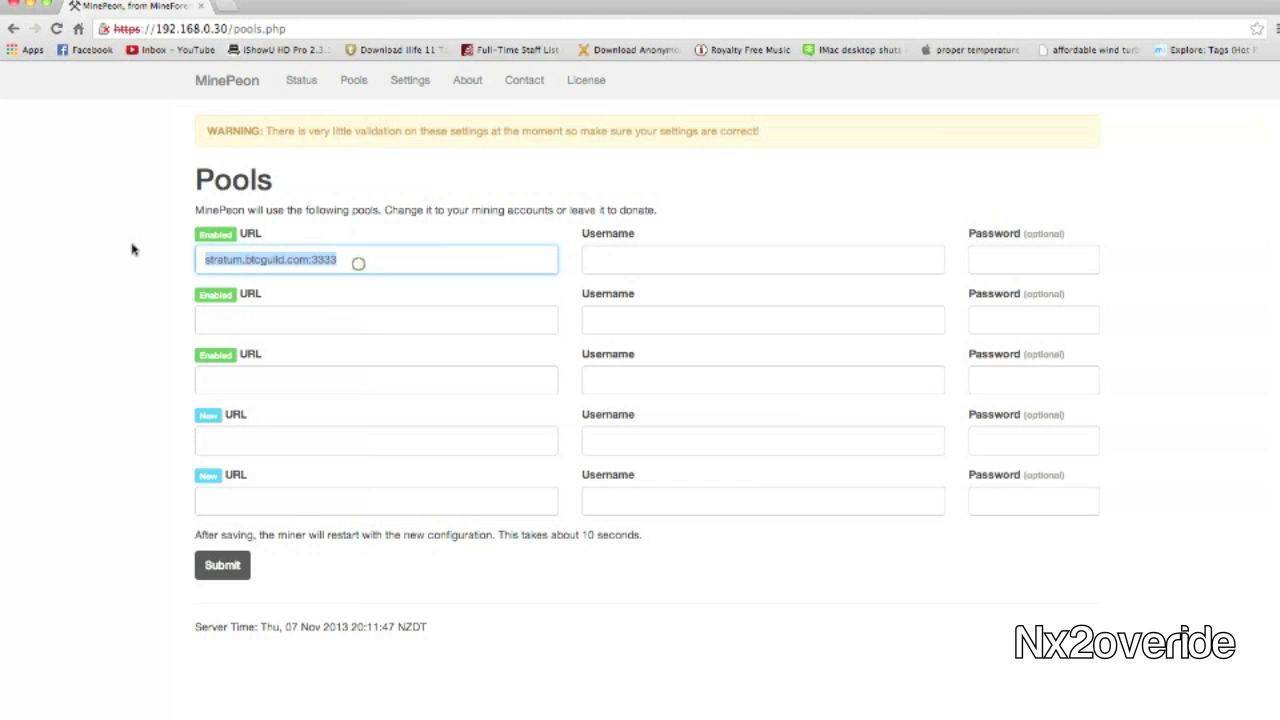
pyautogui.press('BackSpace')
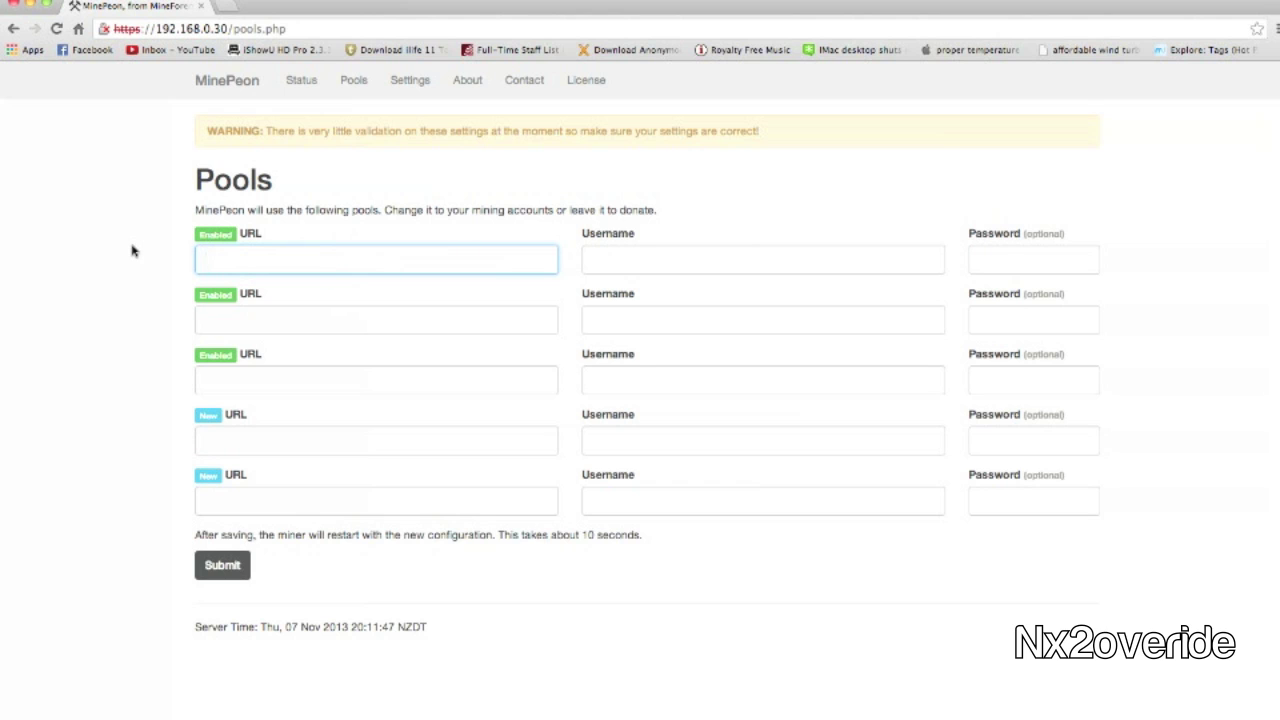
pyautogui.write('mint')
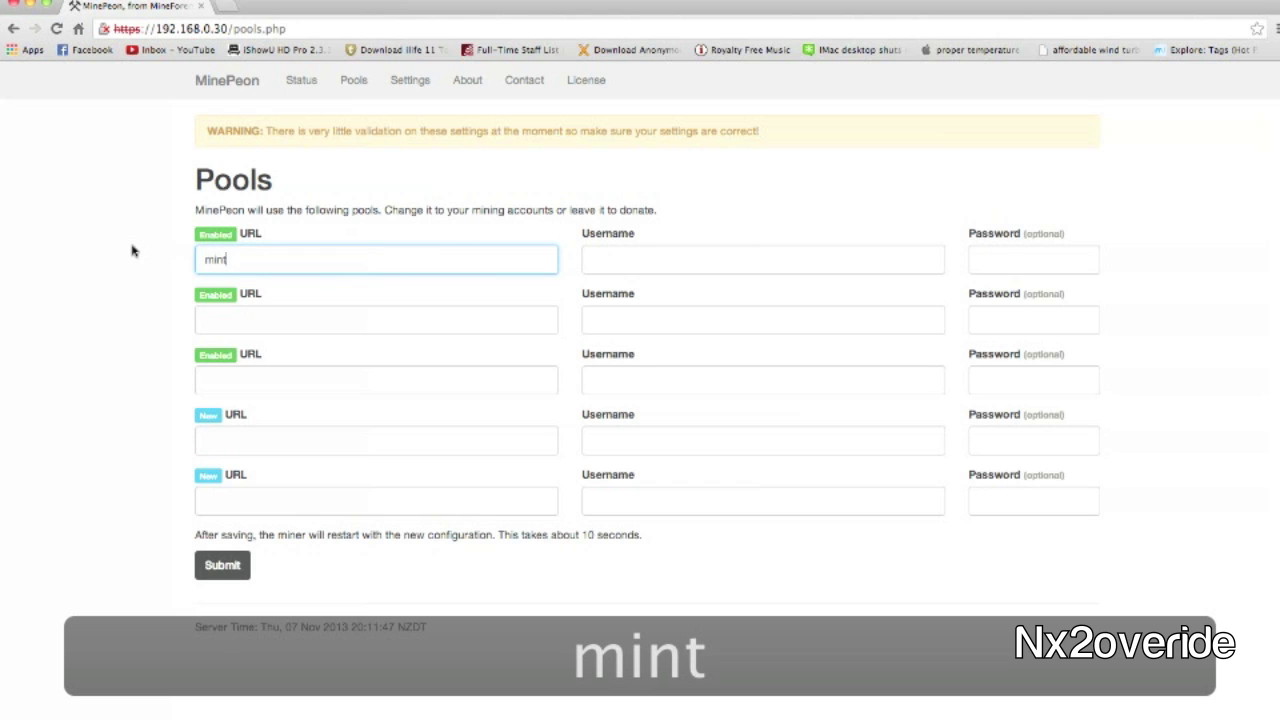
pyautogui.write('.bitminter')
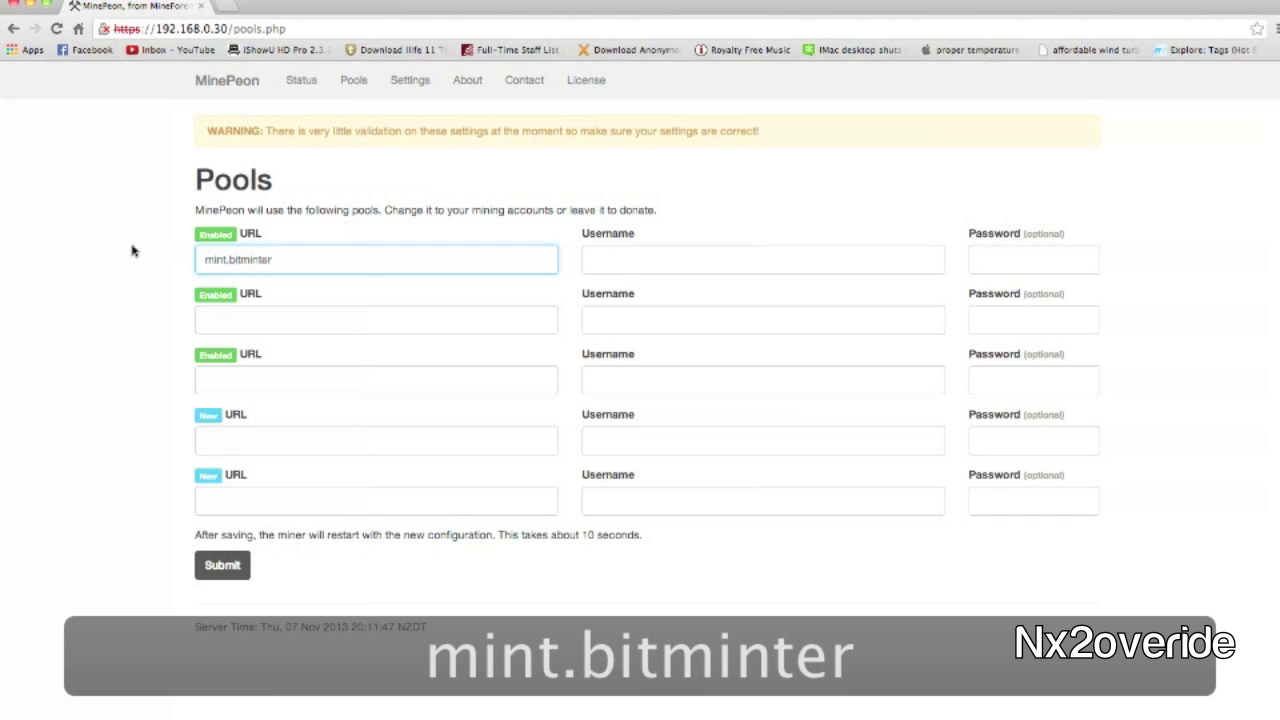
pyautogui.write('.com')
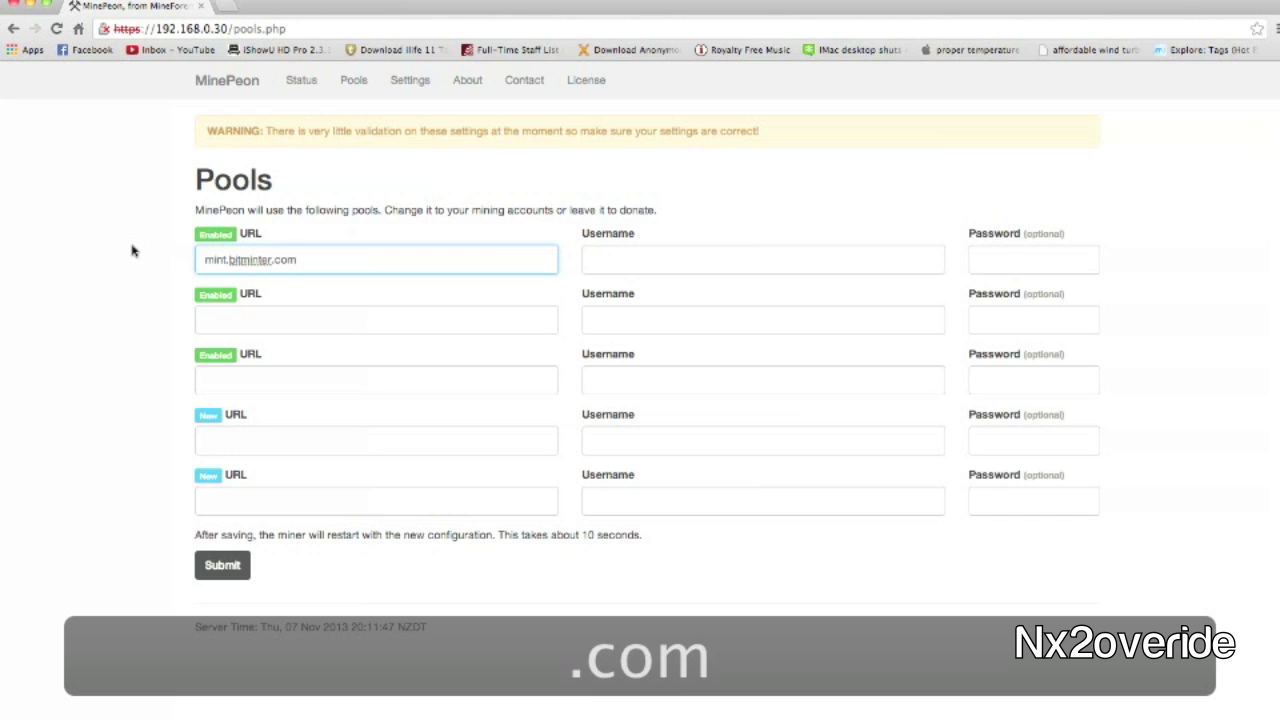
pyautogui.write(':')
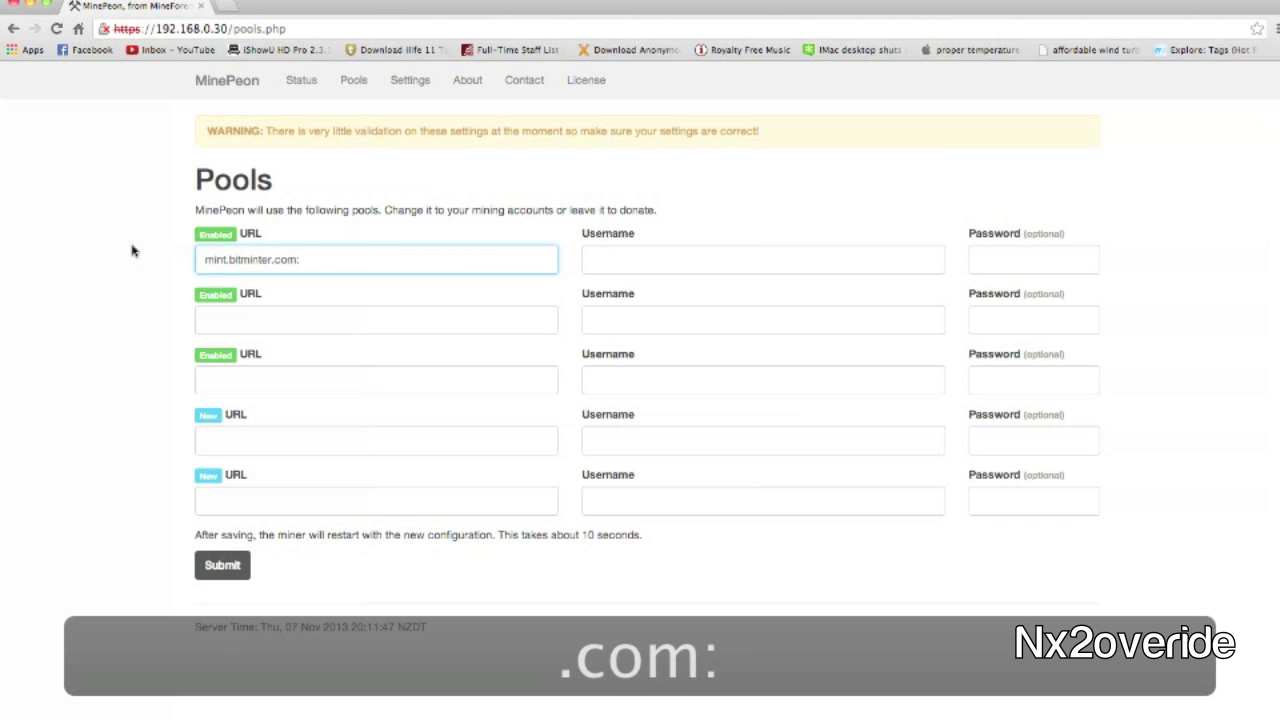
pyautogui.write('8')
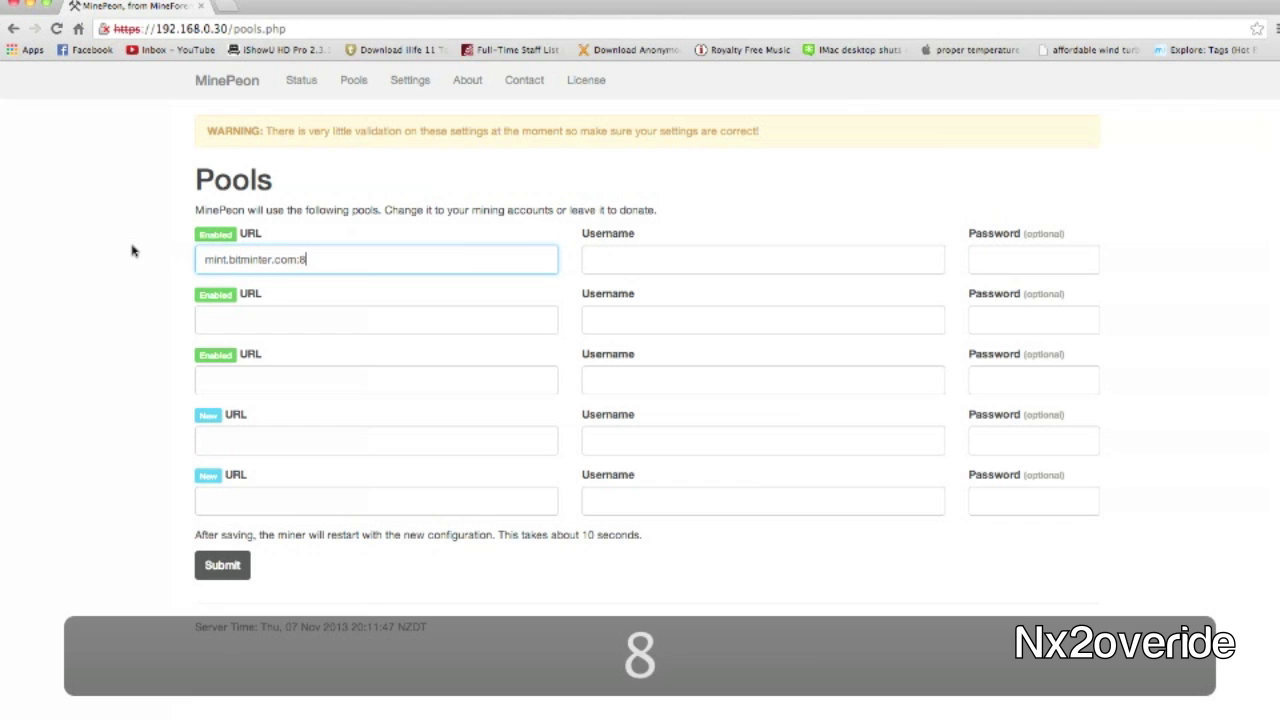
pyautogui.write('332')
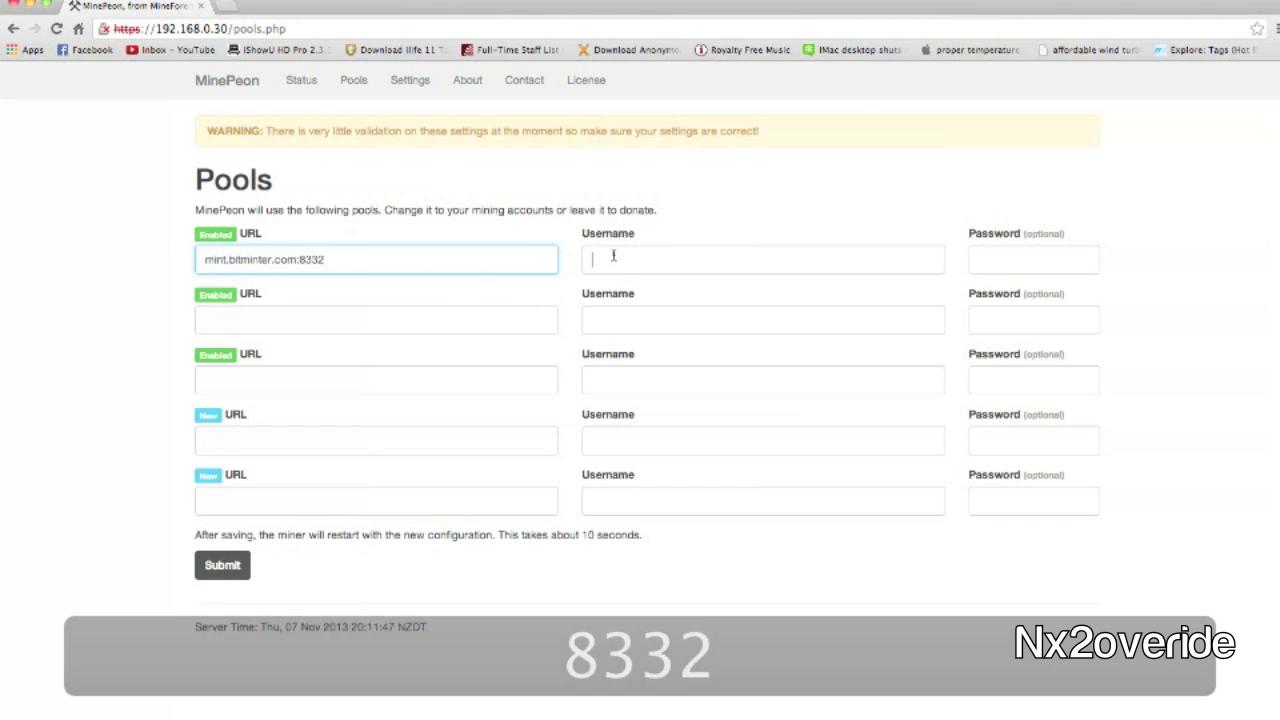
# Enter the worker username and the worker password for the first pool
pyautogui.click(612, 255)
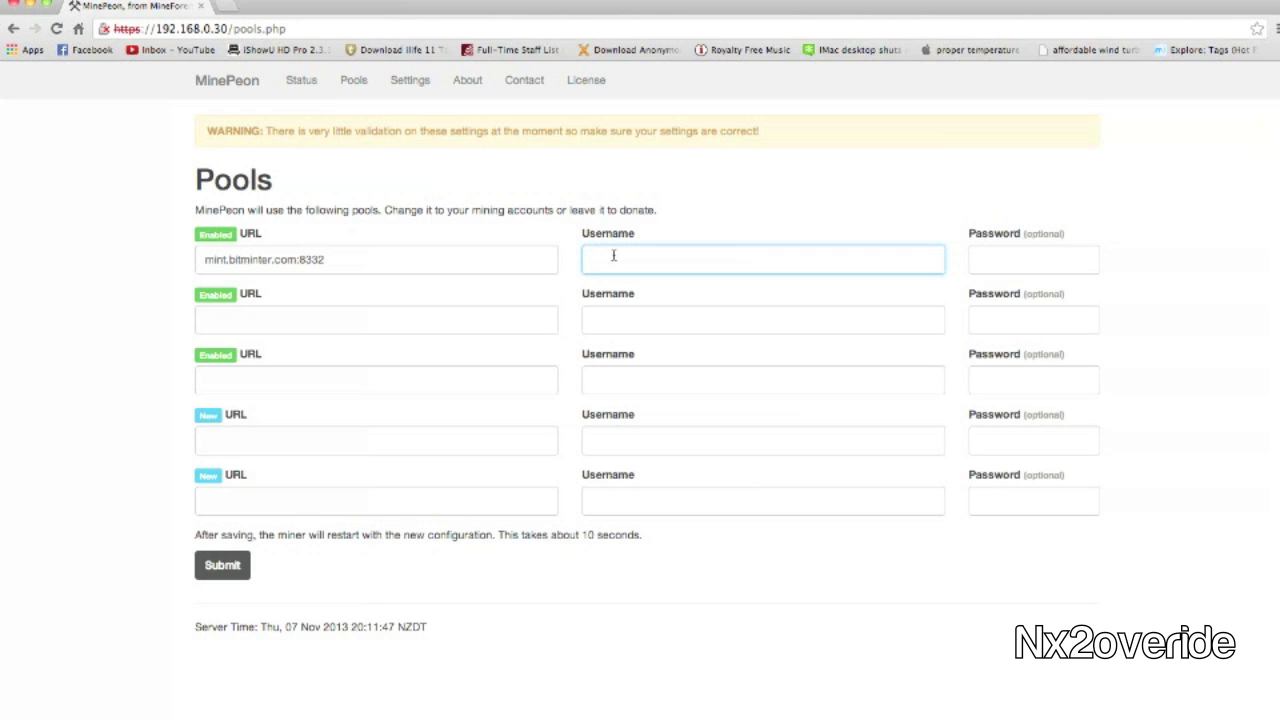
pyautogui.write('b')
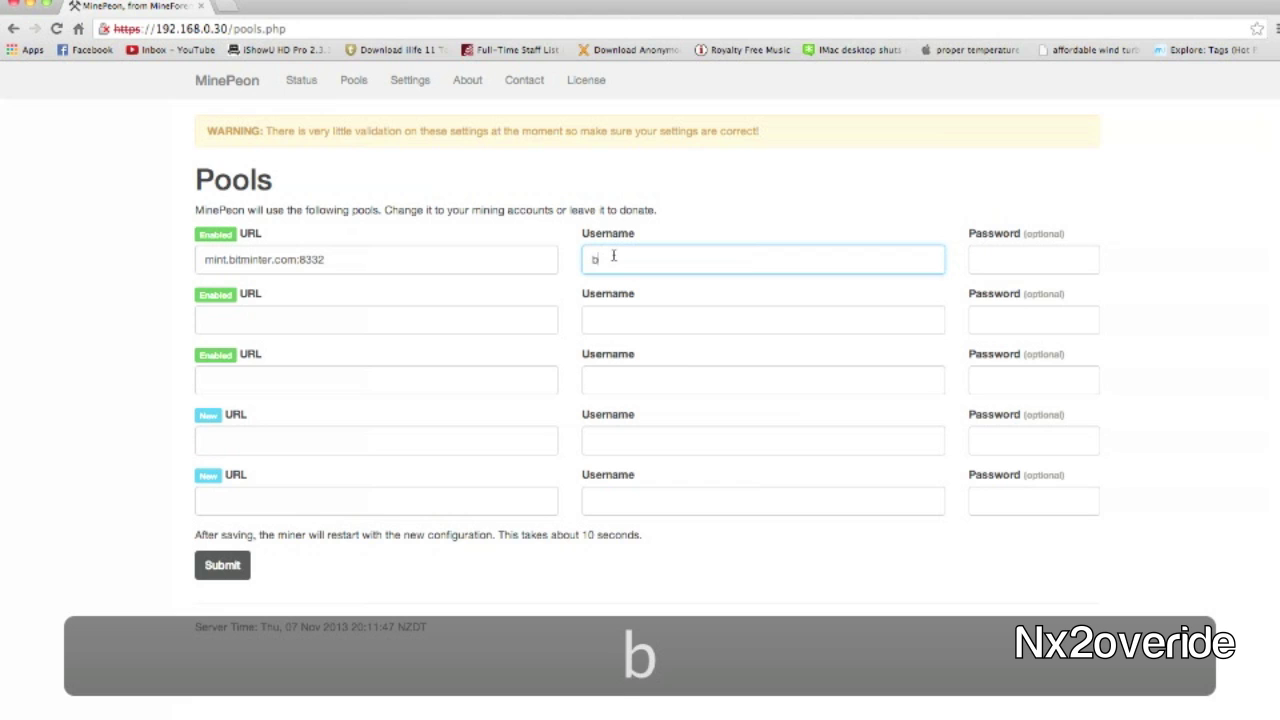
pyautogui.write('illy')
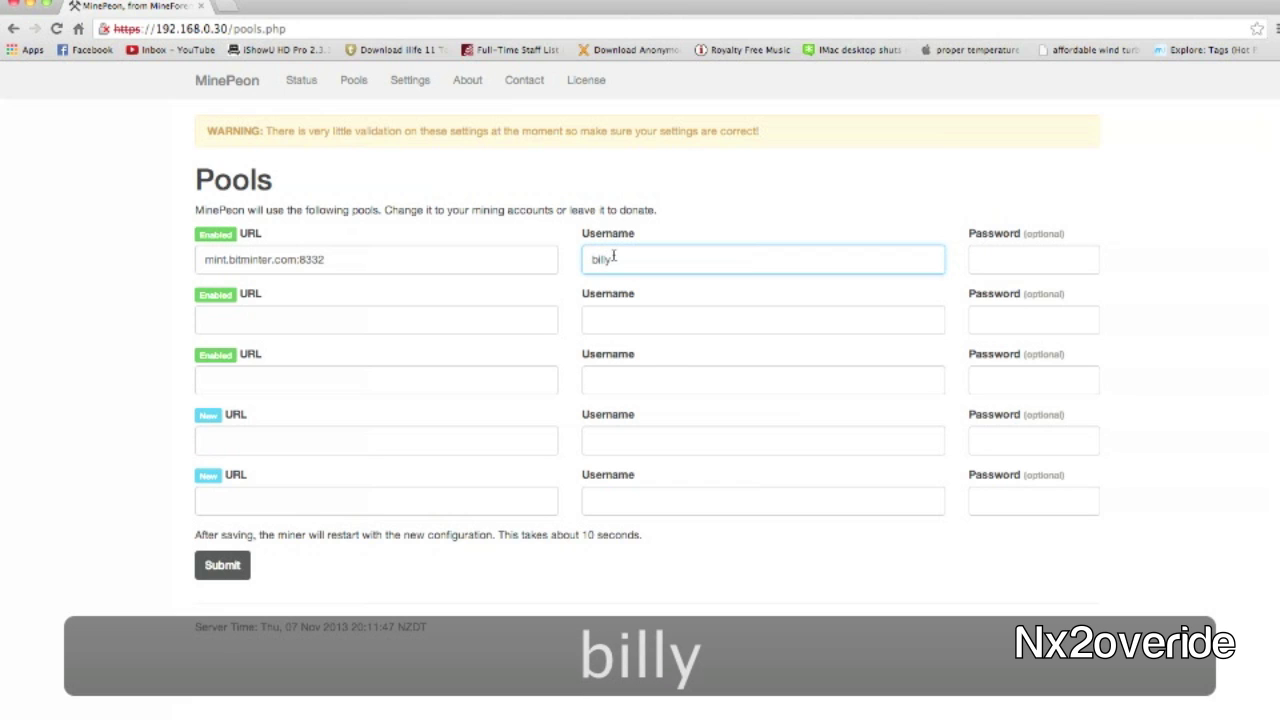
pyautogui.write('.woker')
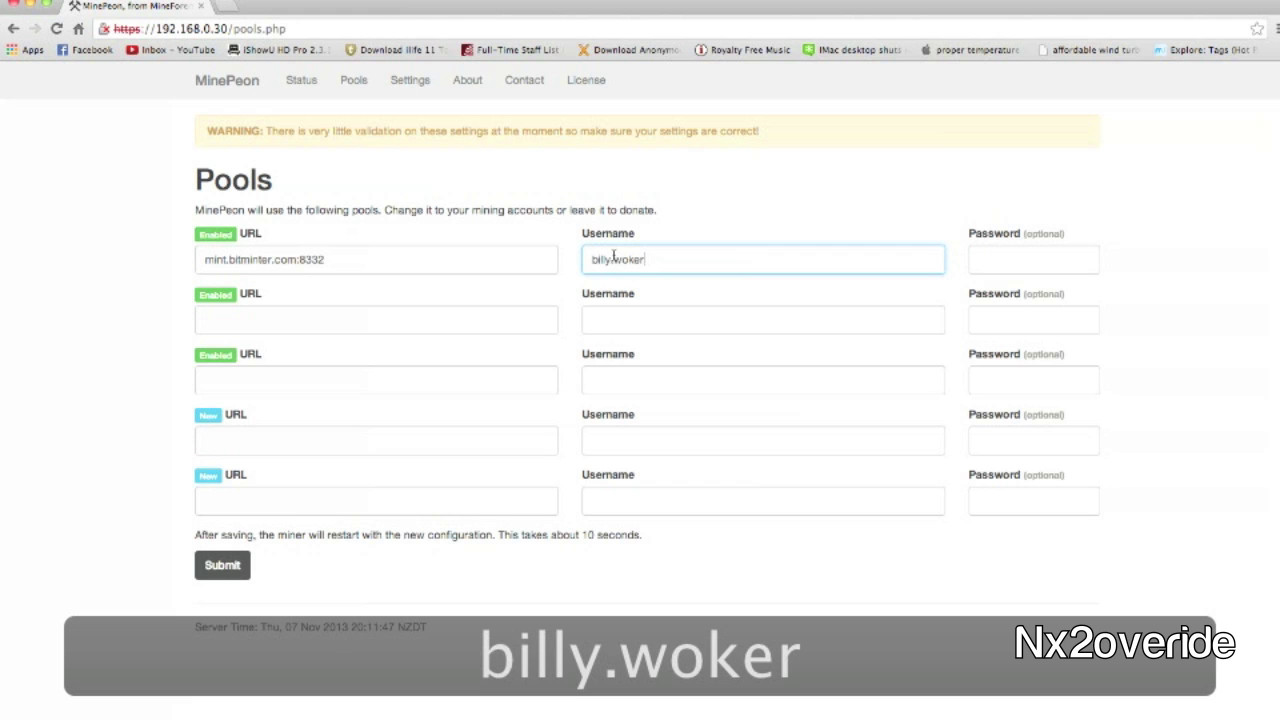
pyautogui.click(628, 259)
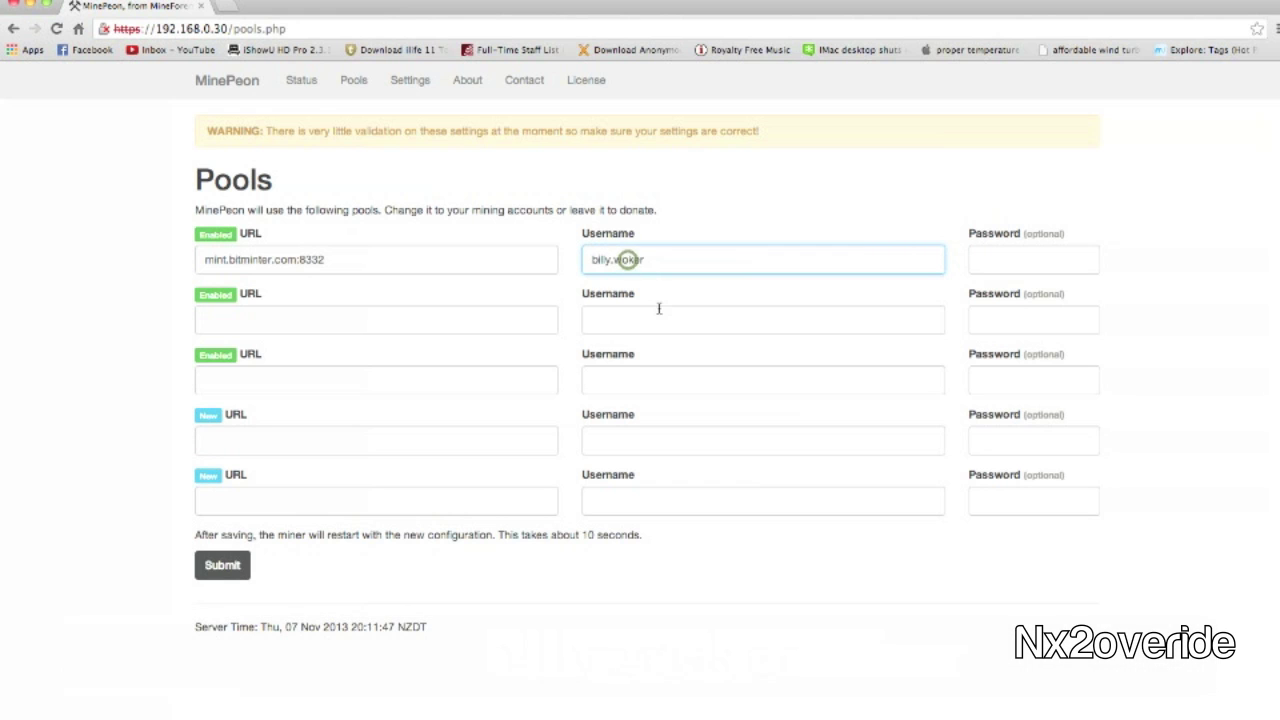
pyautogui.write('r')
pyautogui.click(986, 261)
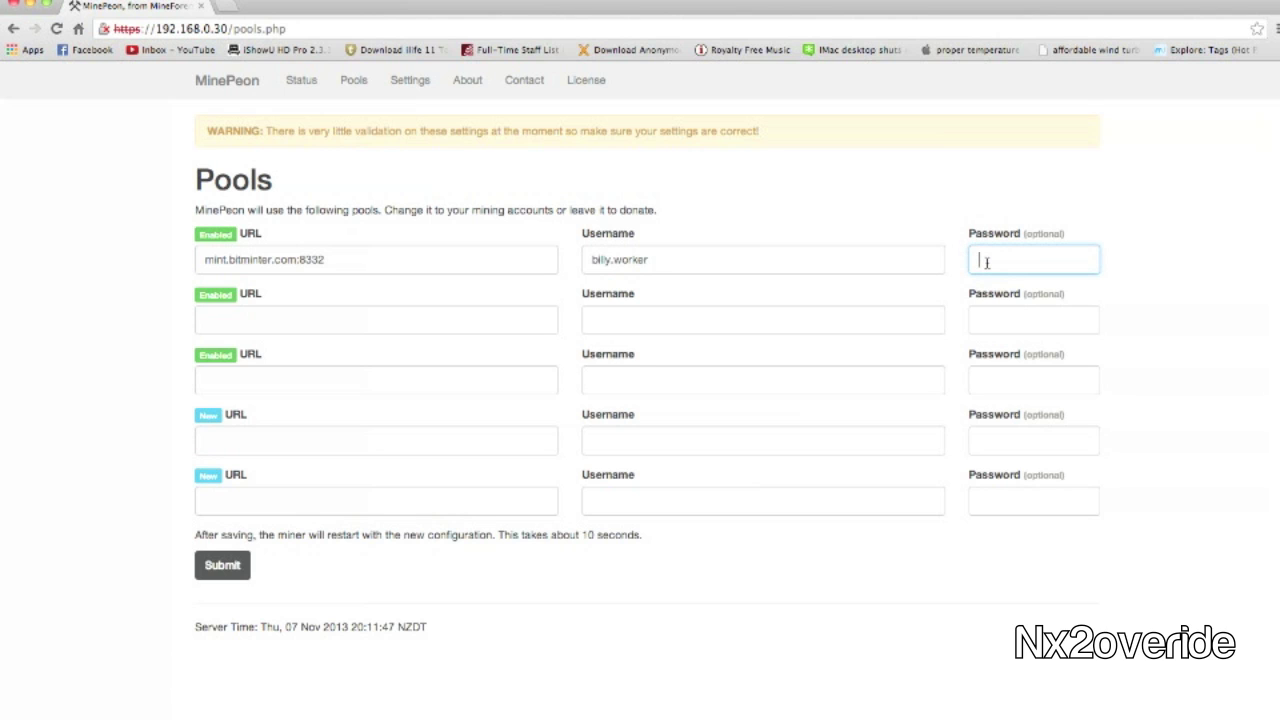
pyautogui.write('password')
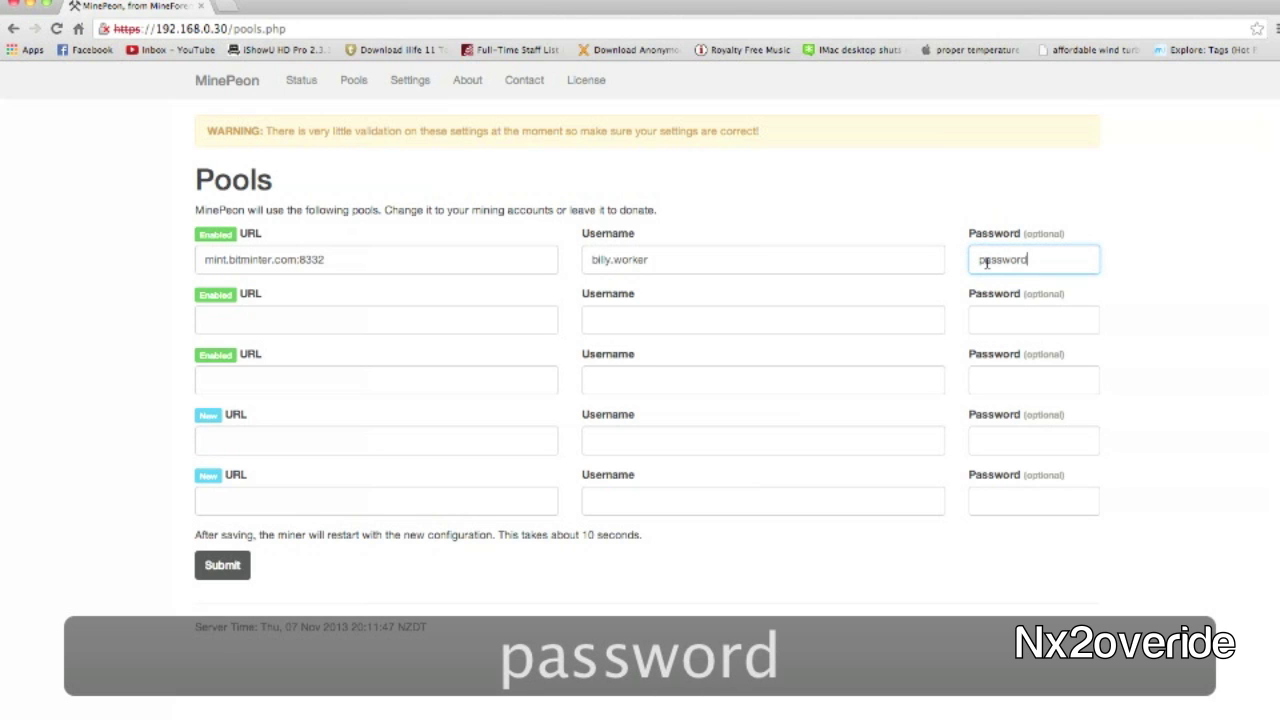
# Submit the pool settings and return to the MinePeon Status page
pyautogui.click(232, 567)
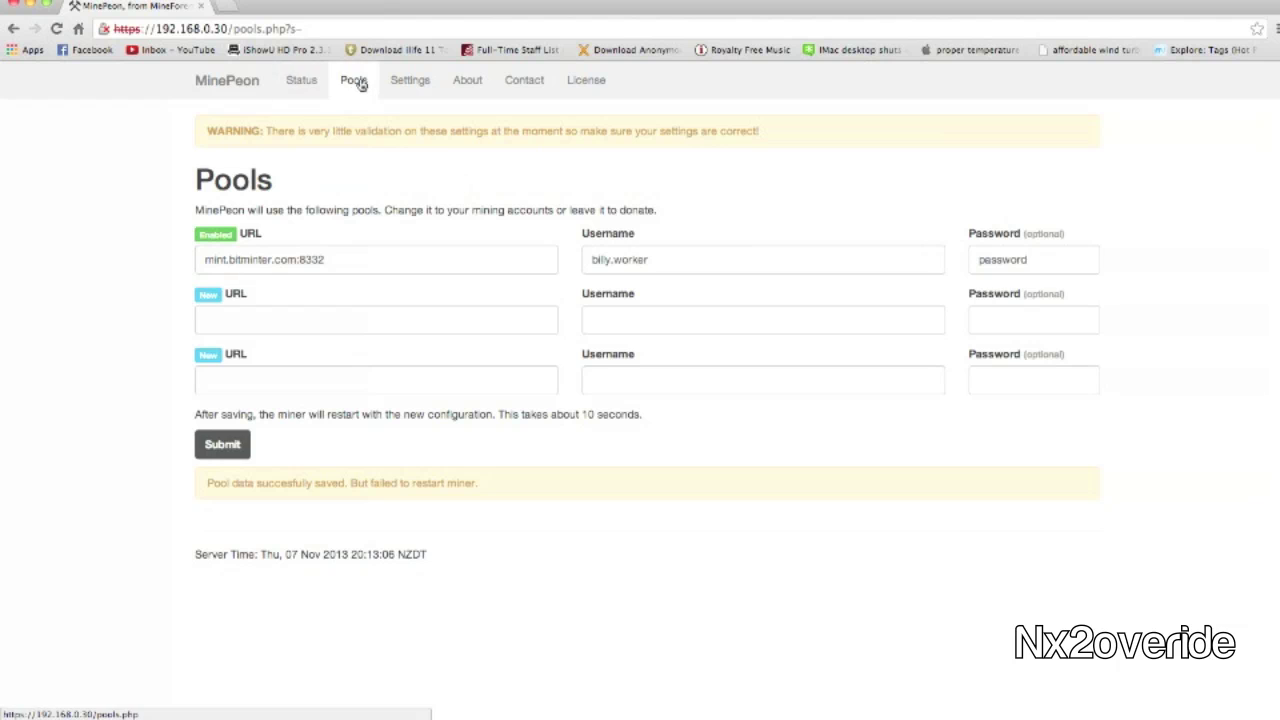
pyautogui.click(305, 84)
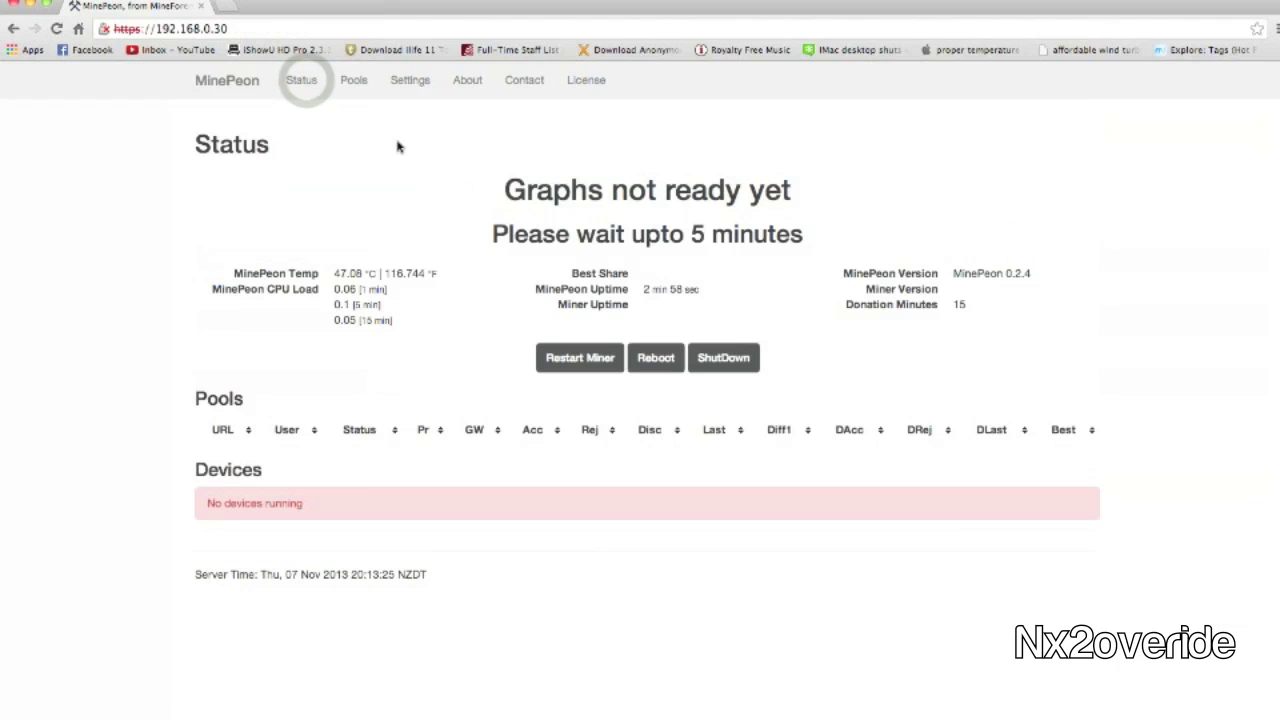
# Restart the miner from the MinePeon Status page
pyautogui.click(590, 376)
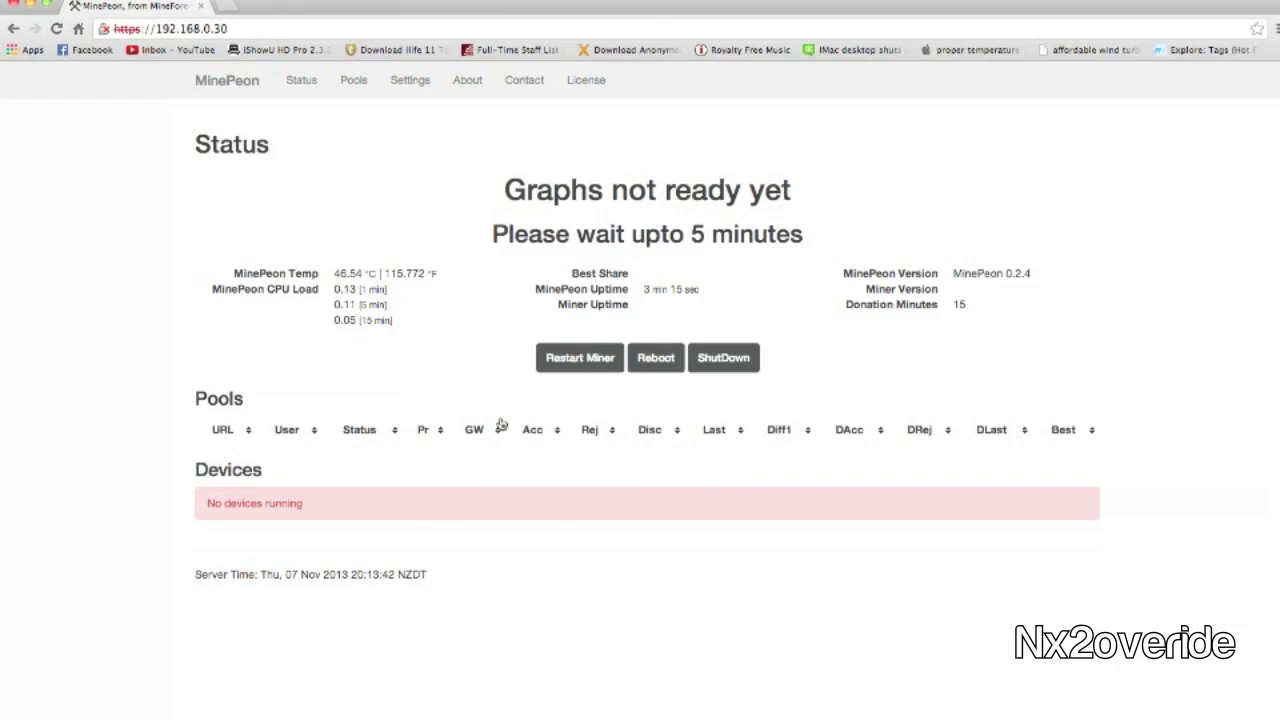
# Review MinePeon's Settings page, covering the time zone, password, mining, alerts, miner startup, donation and backup sections
pyautogui.click(404, 87)
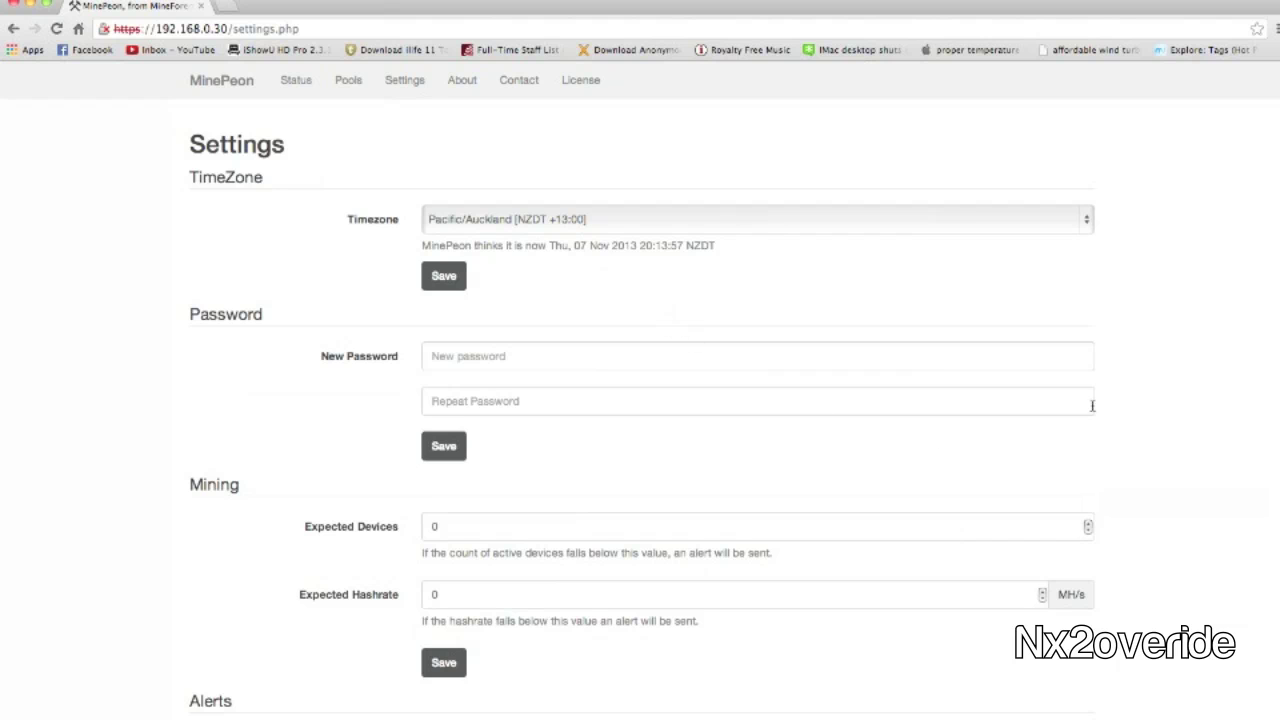
pyautogui.scroll(-5, 700, 400)
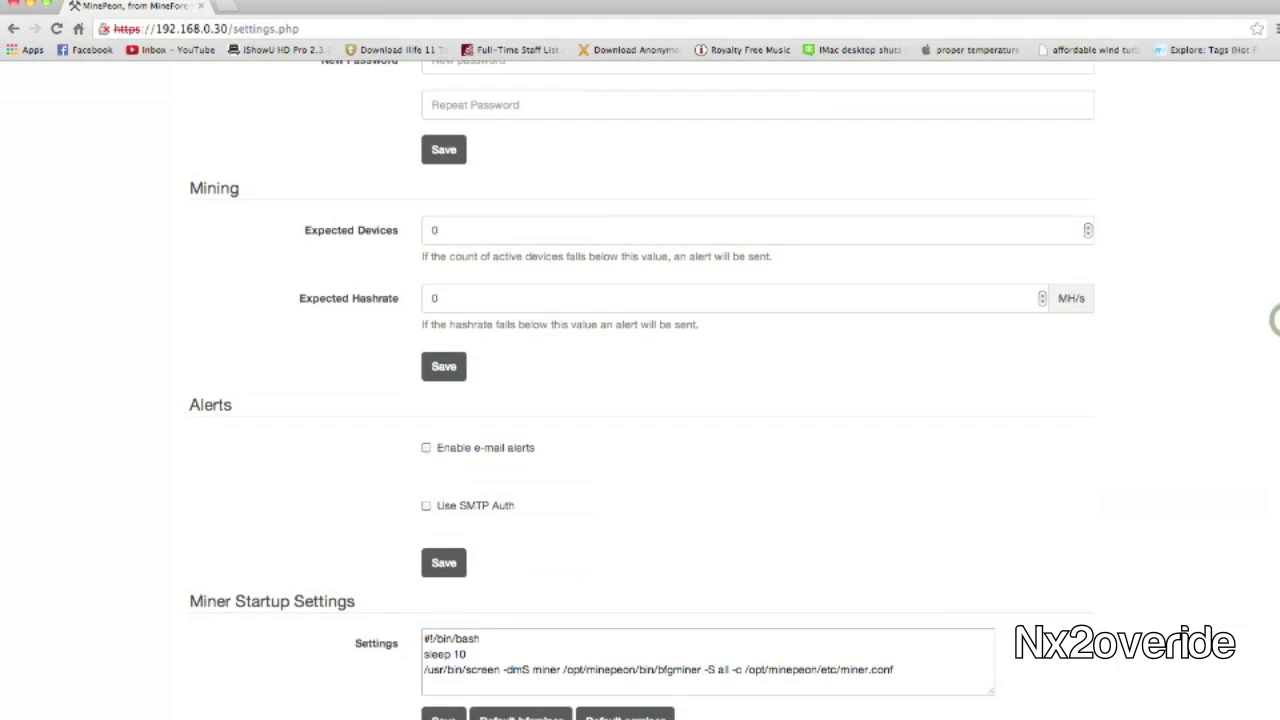
pyautogui.scroll(-3, 640, 400)
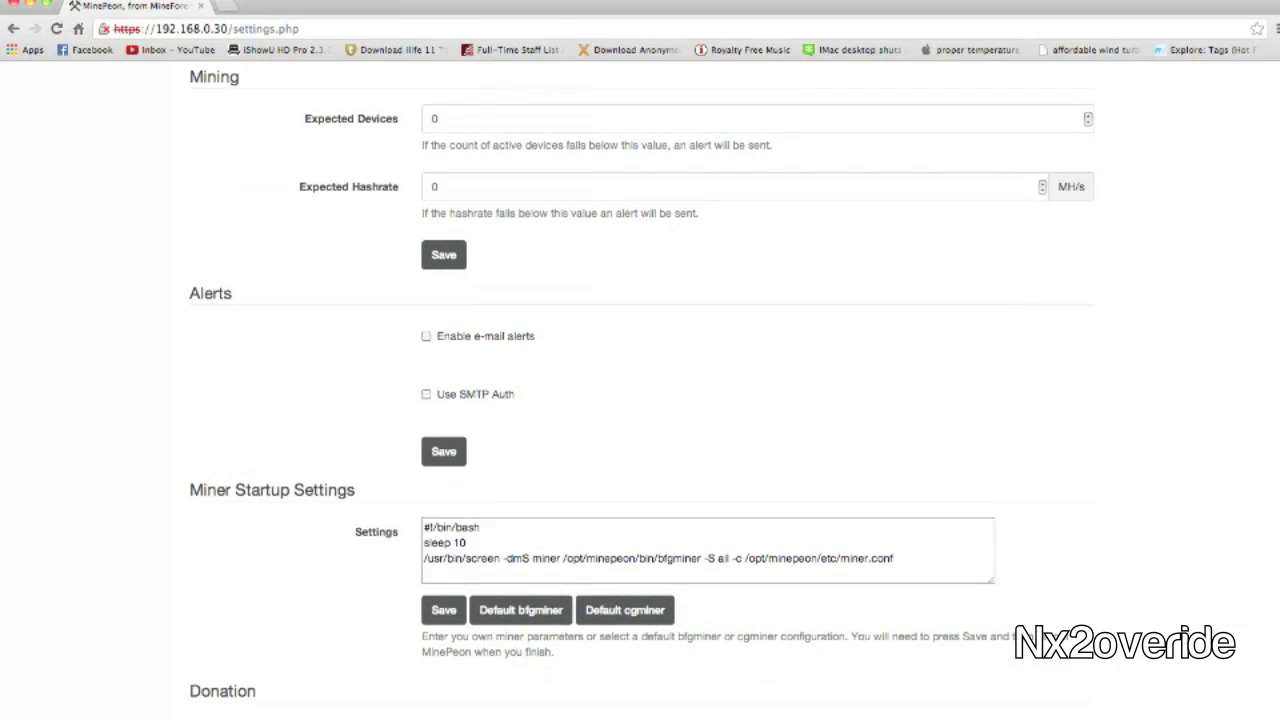
pyautogui.scroll(-5, 640, 400)
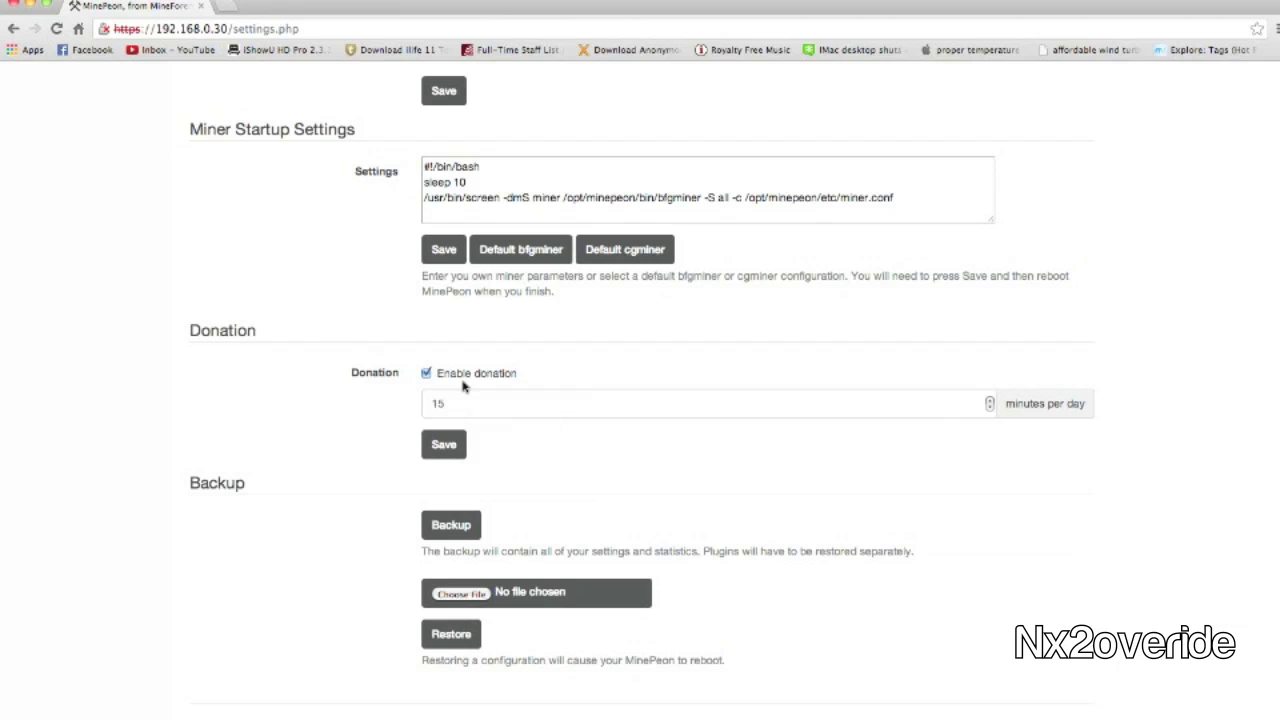
pyautogui.scroll(15, 1163, 502)
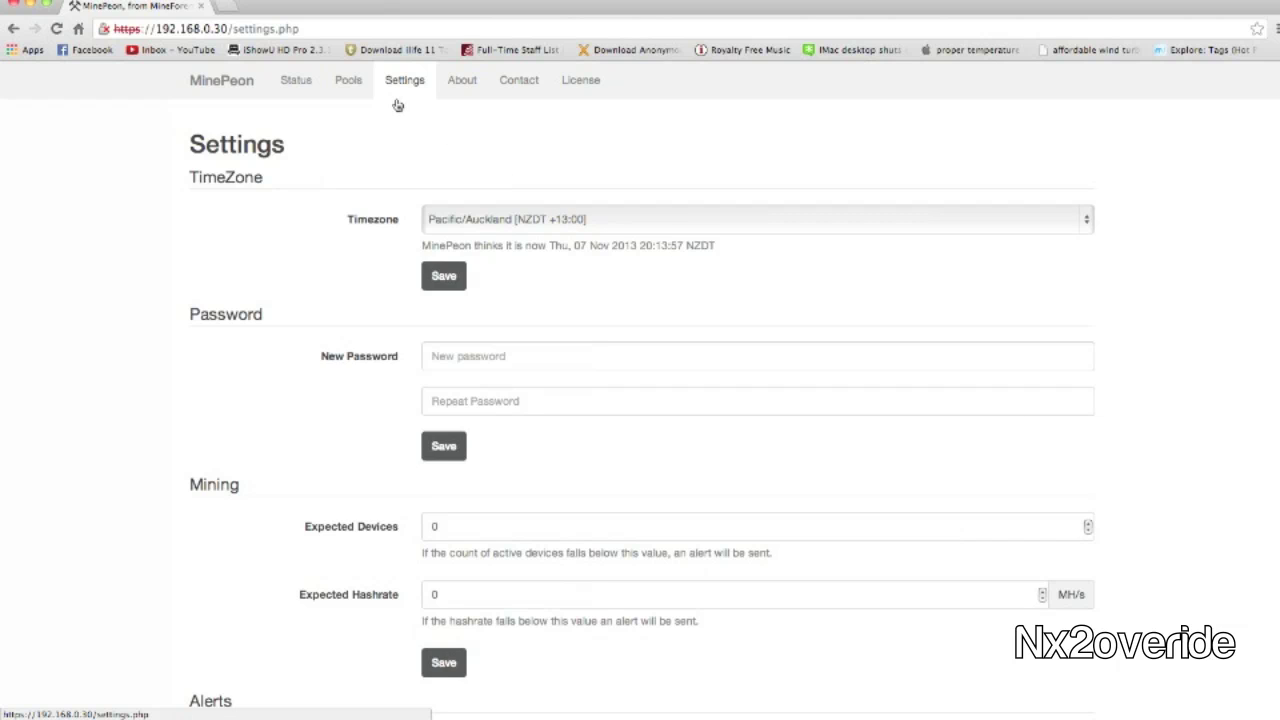
# View MinePeon's About page and return to the Status page to check the miner
pyautogui.click(457, 84)
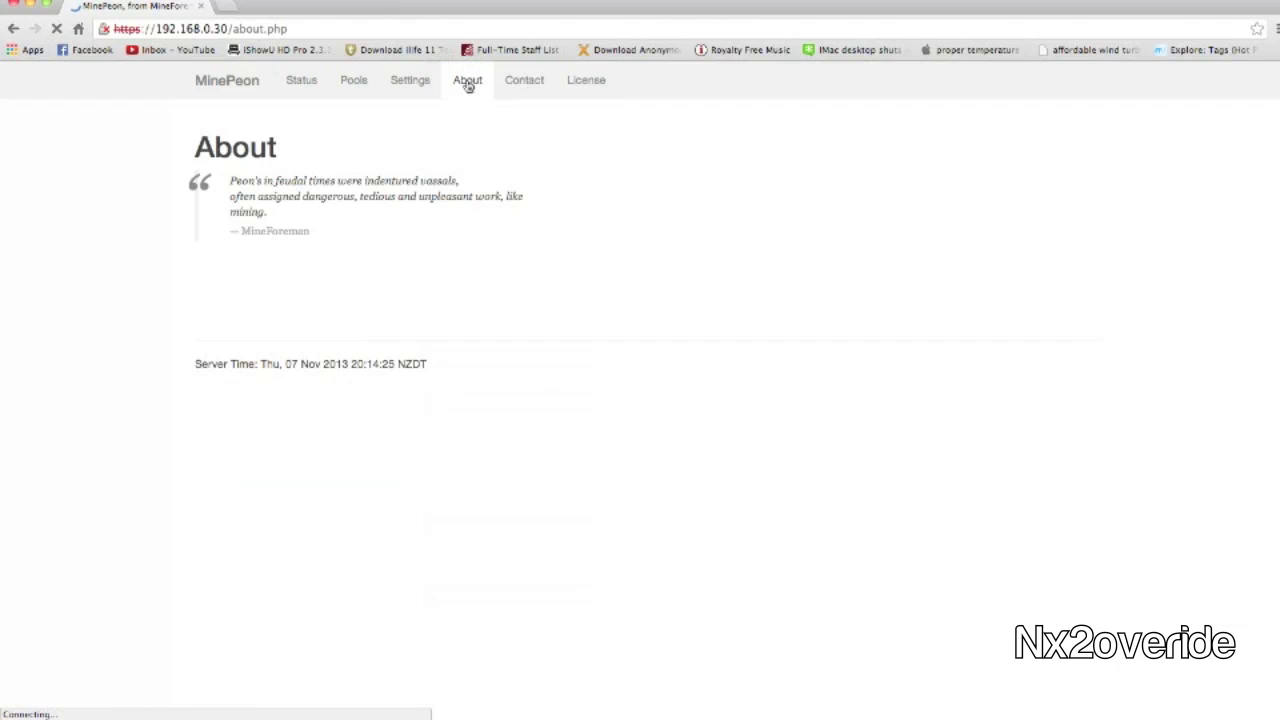
pyautogui.click(292, 80)
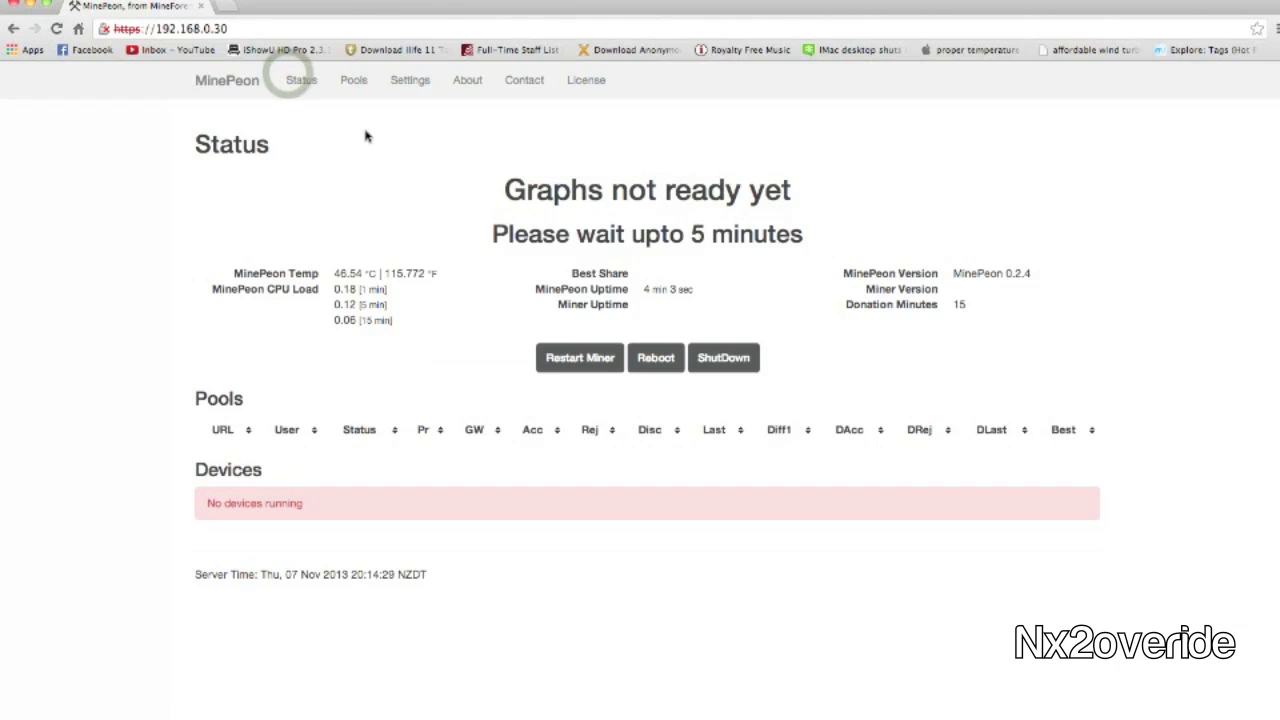